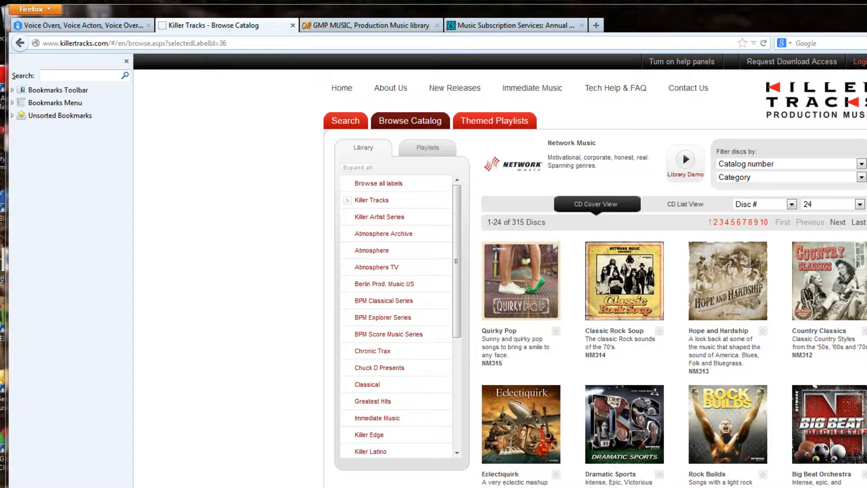
- Close the browser to return to EDIUS and move the Scratch sequence's playhead to 00:00:17;29
{"action": "key", "text": "alt+F4"}
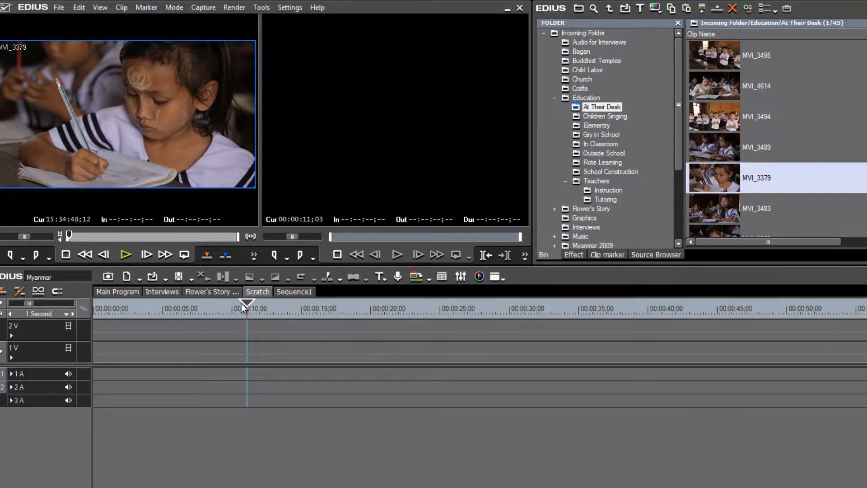
{"action": "mouse_move", "coordinate": [244, 311]}
{"action": "left_mouse_down"}
{"action": "mouse_move", "coordinate": [158, 305]}
{"action": "mouse_move", "coordinate": [426, 333]}
{"action": "mouse_move", "coordinate": [201, 322]}
{"action": "mouse_move", "coordinate": [256, 334]}
{"action": "left_mouse_up"}
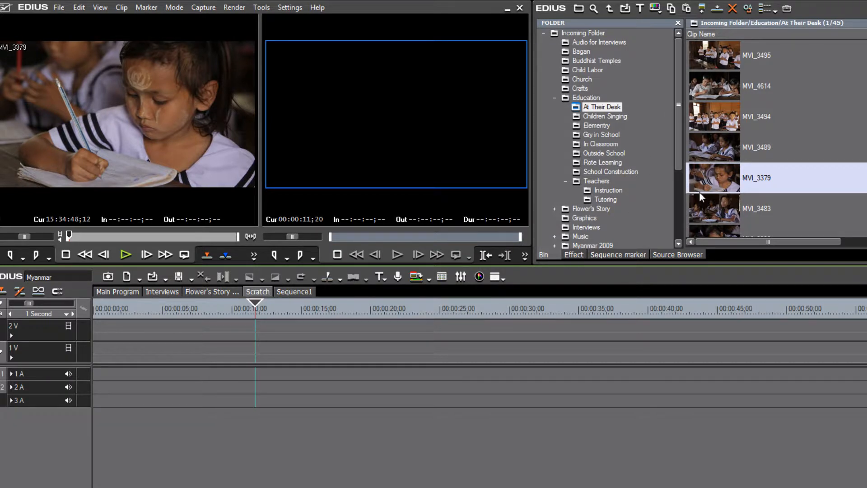
{"action": "left_click_drag", "start_coordinate": [681, 132], "coordinate": [678, 213]}
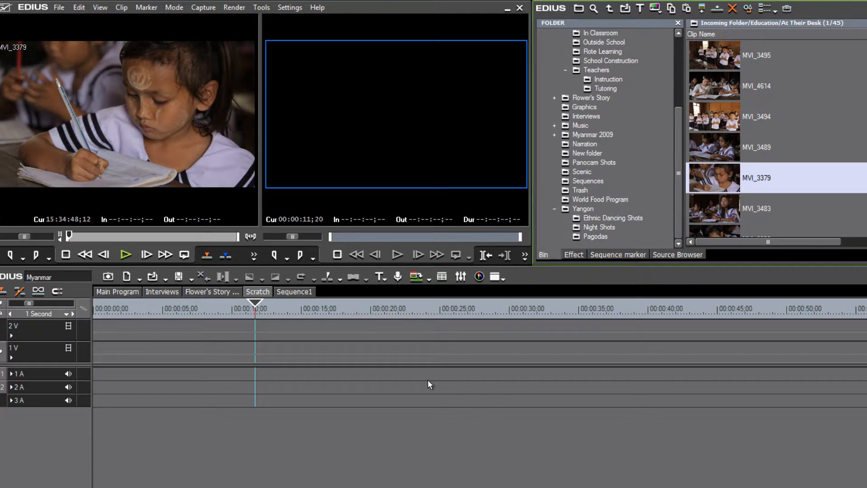
{"action": "left_click_drag", "start_coordinate": [254, 302], "coordinate": [415, 326]}
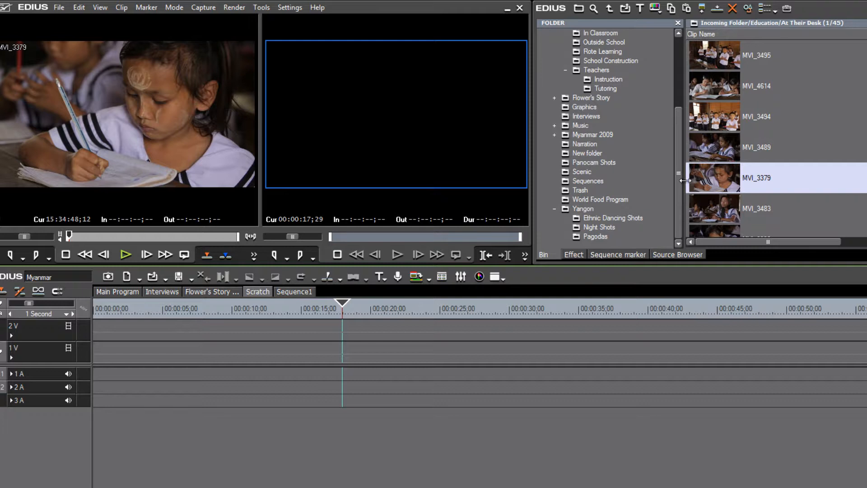
- Open the Narration bin folder and place the STE-041 audio clip on tracks 1A and 2A at the playhead
{"action": "left_click_drag", "start_coordinate": [677, 160], "coordinate": [676, 140]}
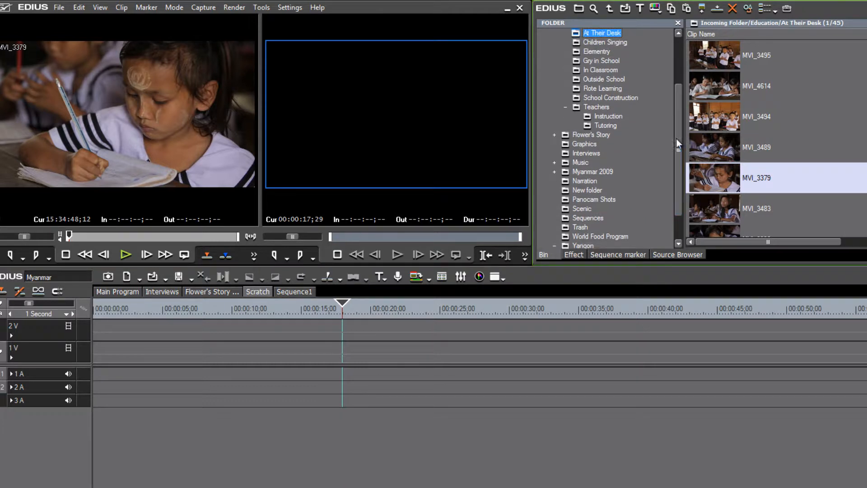
{"action": "left_click", "coordinate": [554, 162]}
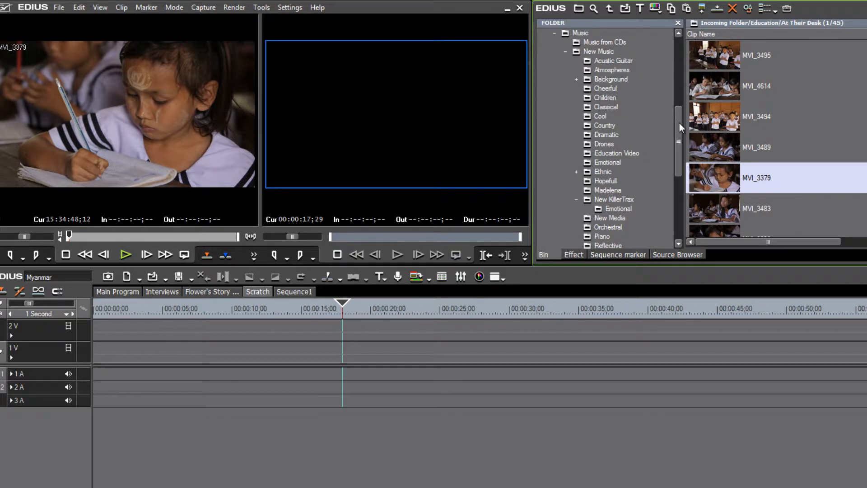
{"action": "left_click_drag", "start_coordinate": [675, 137], "coordinate": [683, 116]}
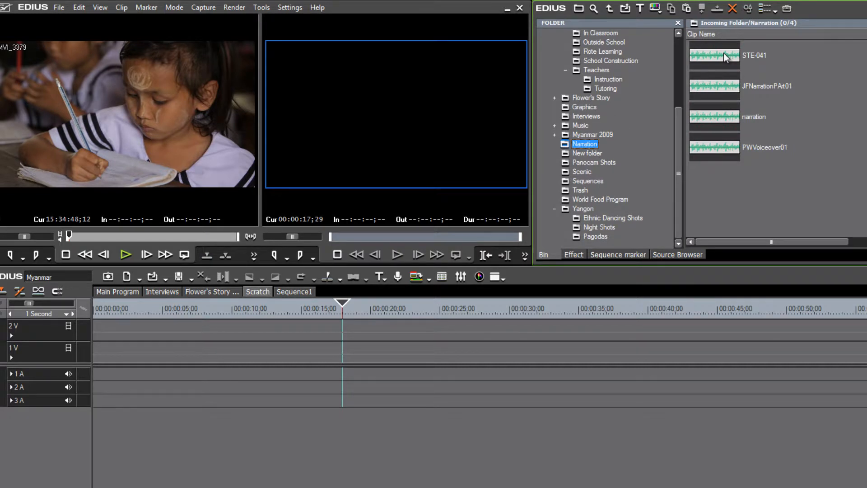
{"action": "left_click_drag", "start_coordinate": [724, 53], "coordinate": [345, 377]}
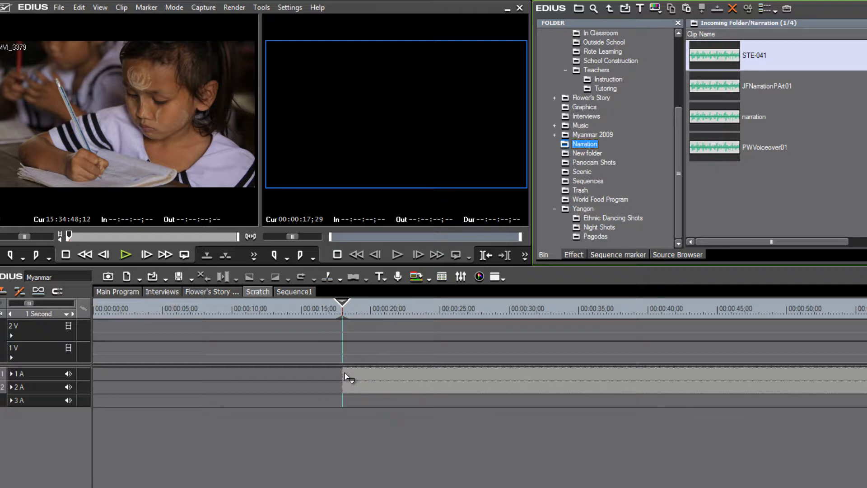
{"action": "left_click_drag", "start_coordinate": [345, 374], "coordinate": [345, 374]}
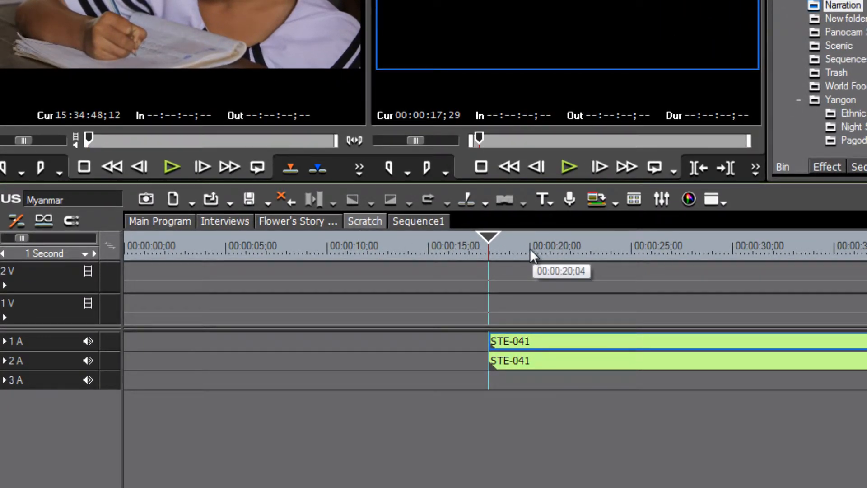
- Scrub the Scratch timeline to 00:00:24;00 and Main Program to 06:53:53;17, ending back on the Scratch sequence
{"action": "left_click_drag", "start_coordinate": [570, 253], "coordinate": [609, 260]}
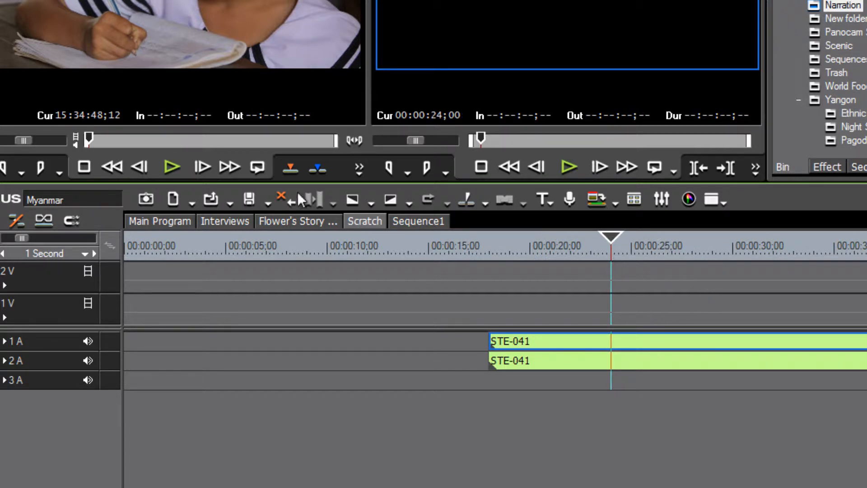
{"action": "left_click", "coordinate": [160, 222]}
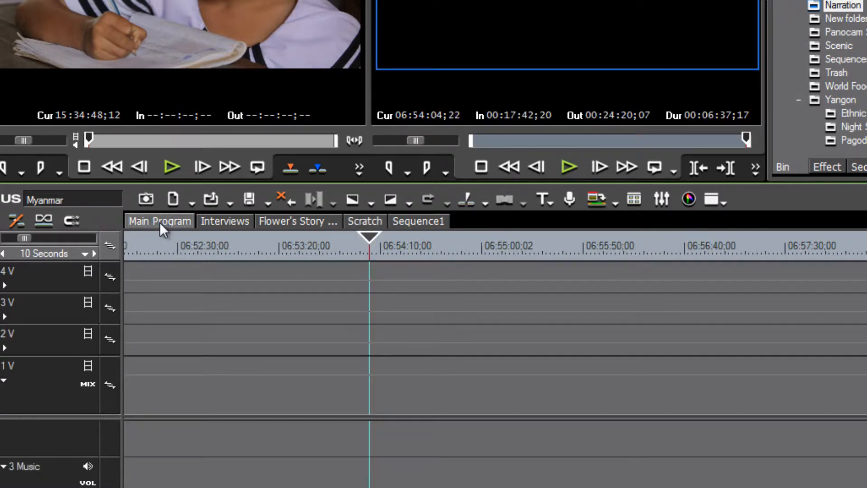
{"action": "left_click_drag", "start_coordinate": [371, 238], "coordinate": [368, 239]}
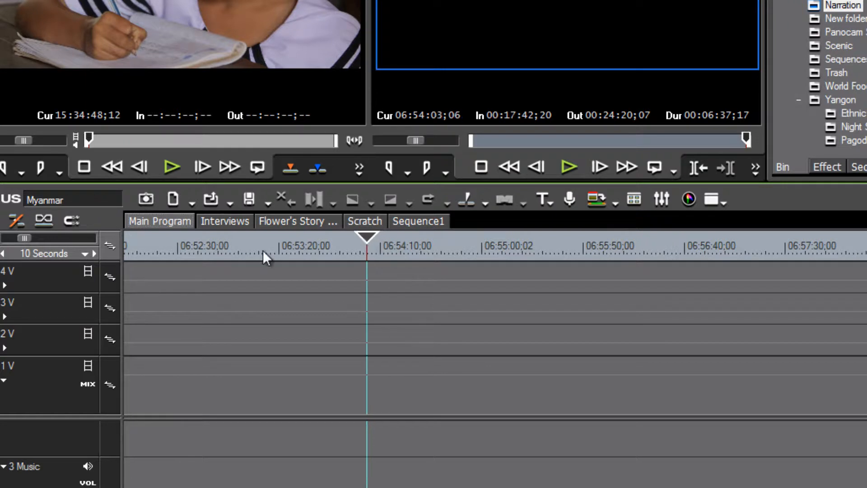
{"action": "left_click_drag", "start_coordinate": [264, 252], "coordinate": [408, 316]}
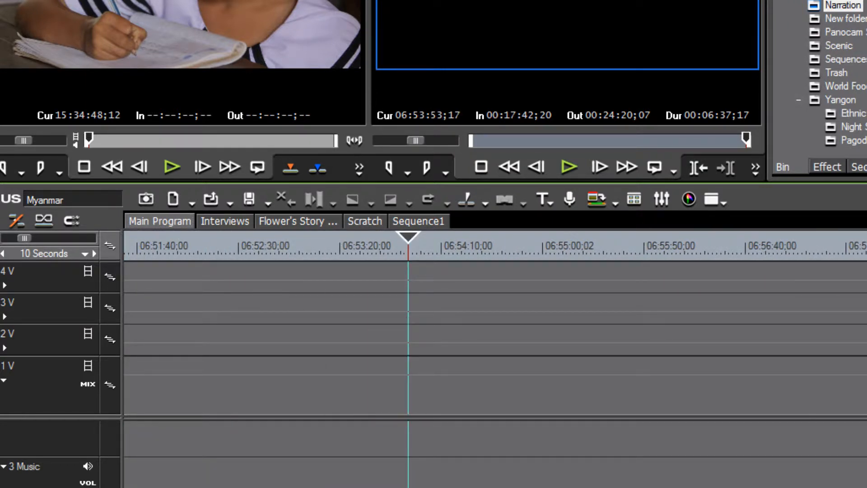
{"action": "key", "text": "b"}
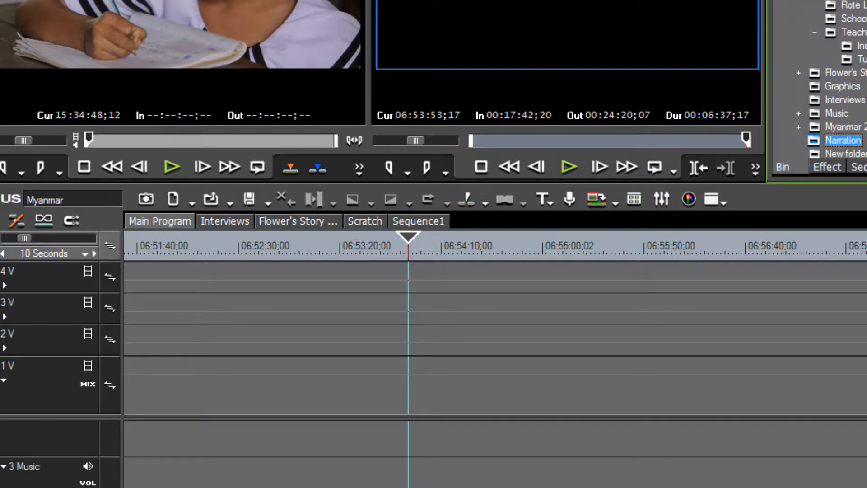
{"action": "left_click", "coordinate": [360, 220]}
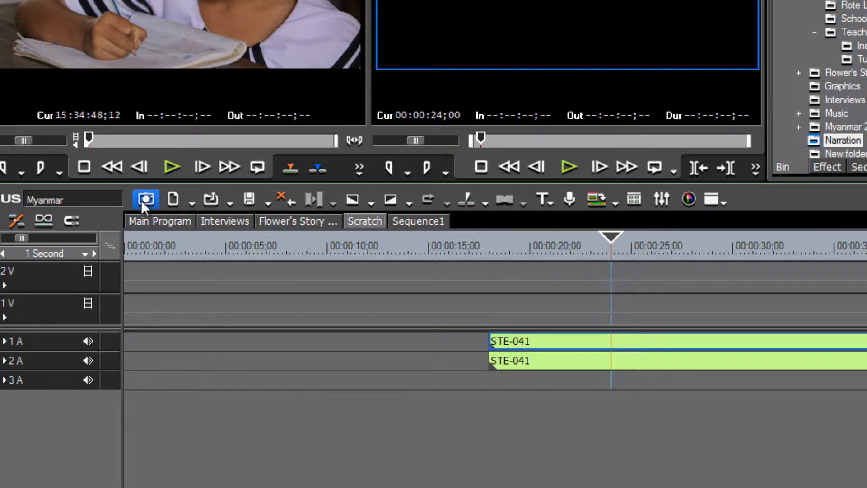
- Create a new sequence and rename it Narration in its sequence settings
{"action": "left_click", "coordinate": [174, 199]}
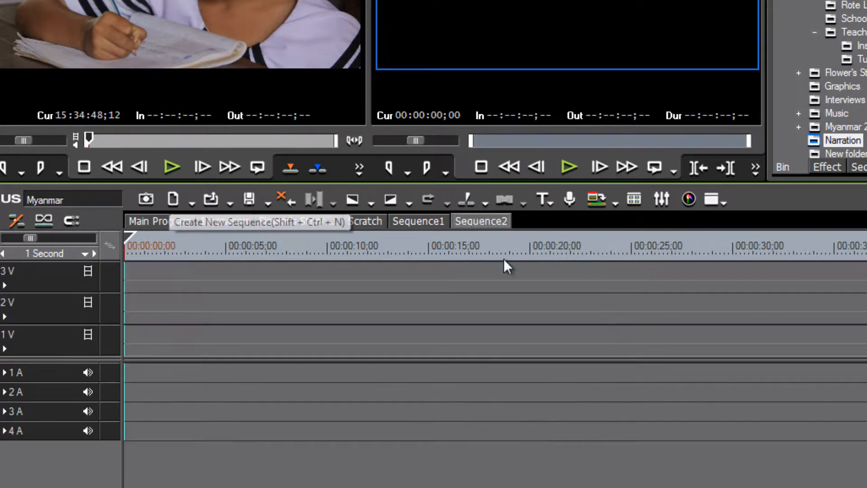
{"action": "right_click", "coordinate": [473, 222]}
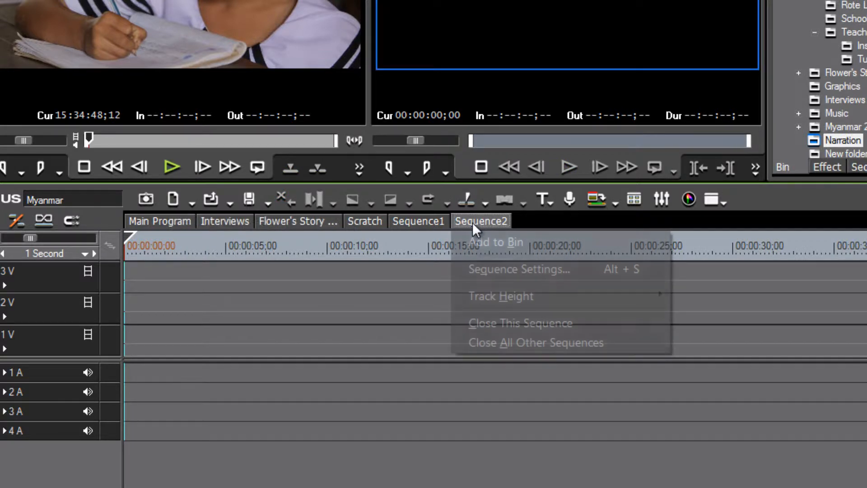
{"action": "left_click", "coordinate": [489, 270]}
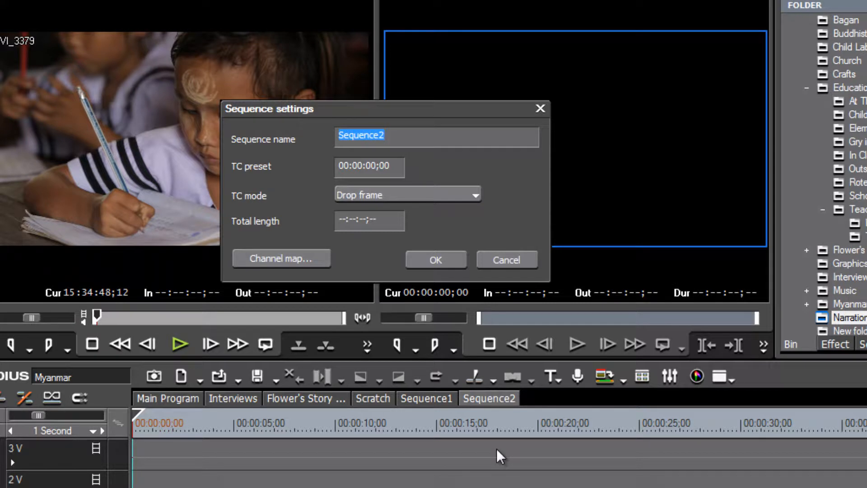
{"action": "type", "text": "Narratio"}
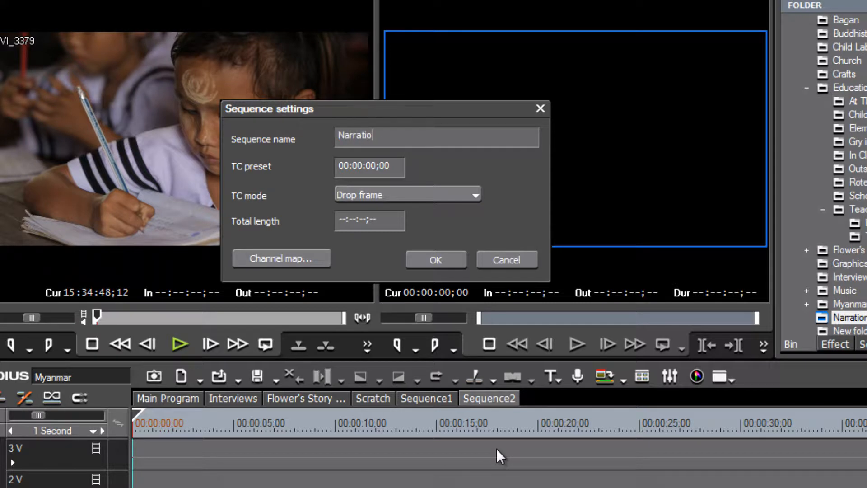
{"action": "type", "text": "n"}
{"action": "key", "text": "Return"}
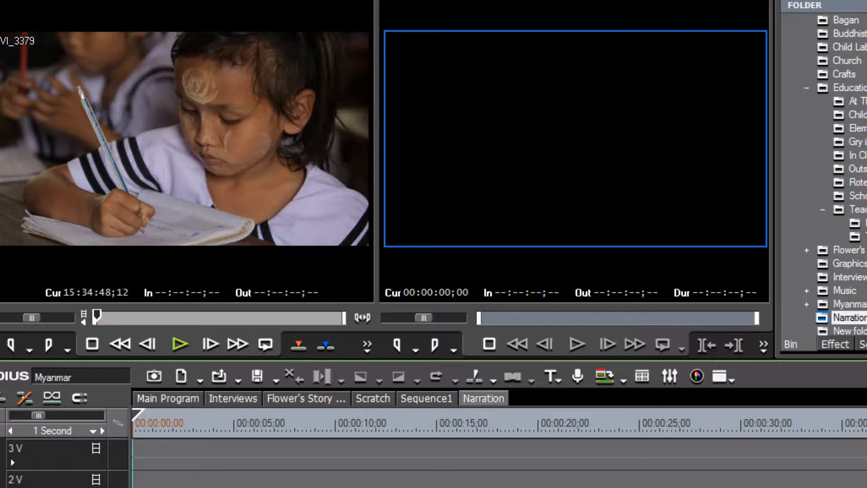
- Move the Narration timeline sequence from the Narration bin folder into the Sequences folder
{"action": "left_click_drag", "start_coordinate": [776, 151], "coordinate": [776, 221]}
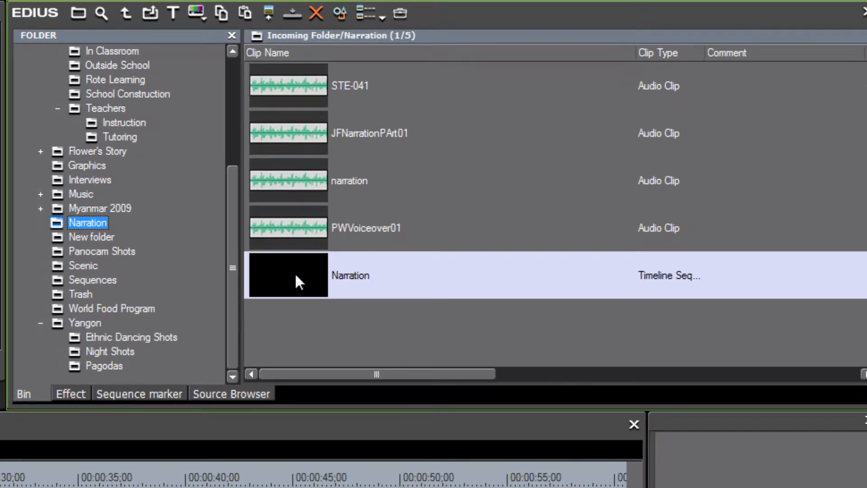
{"action": "left_click", "coordinate": [96, 281]}
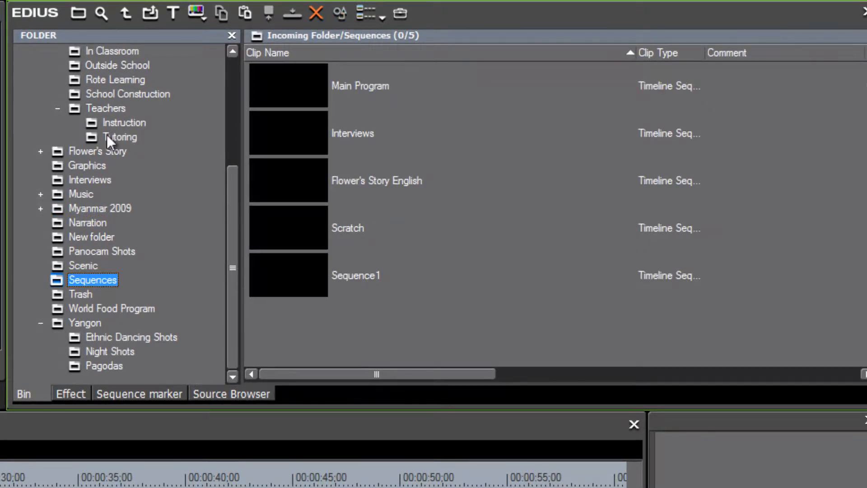
{"action": "left_click", "coordinate": [89, 223]}
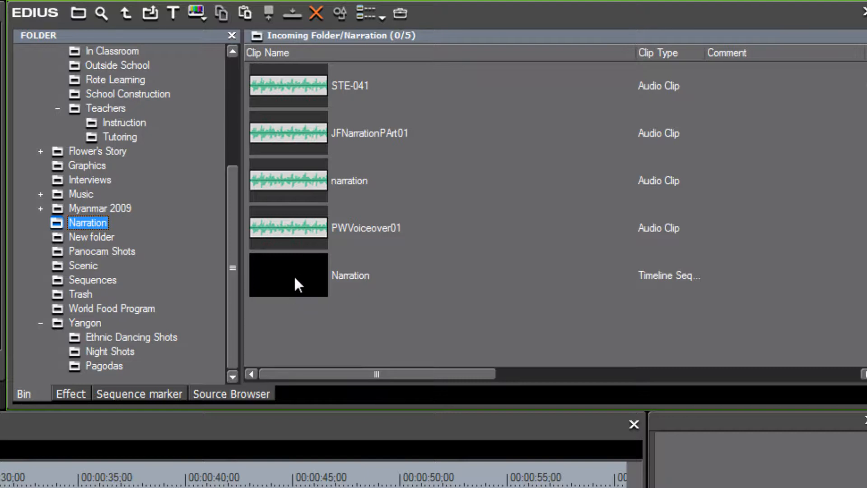
{"action": "left_click_drag", "start_coordinate": [293, 275], "coordinate": [148, 281]}
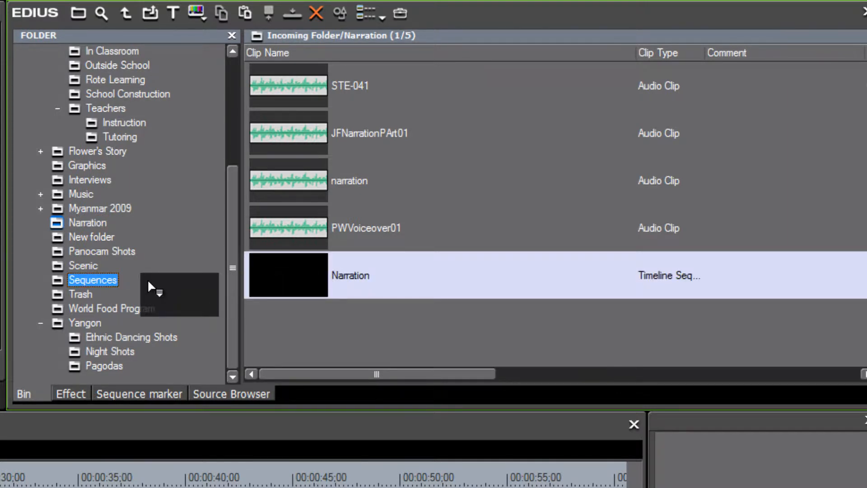
{"action": "left_click_drag", "start_coordinate": [147, 278], "coordinate": [147, 278]}
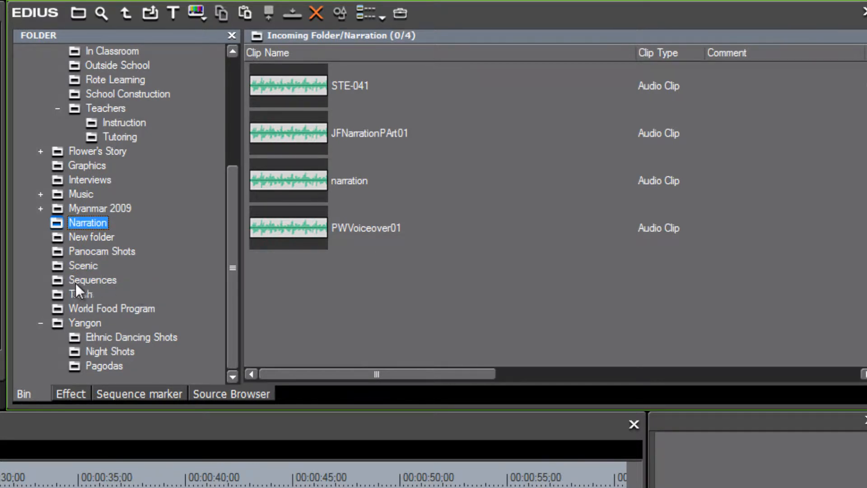
{"action": "left_click", "coordinate": [53, 282]}
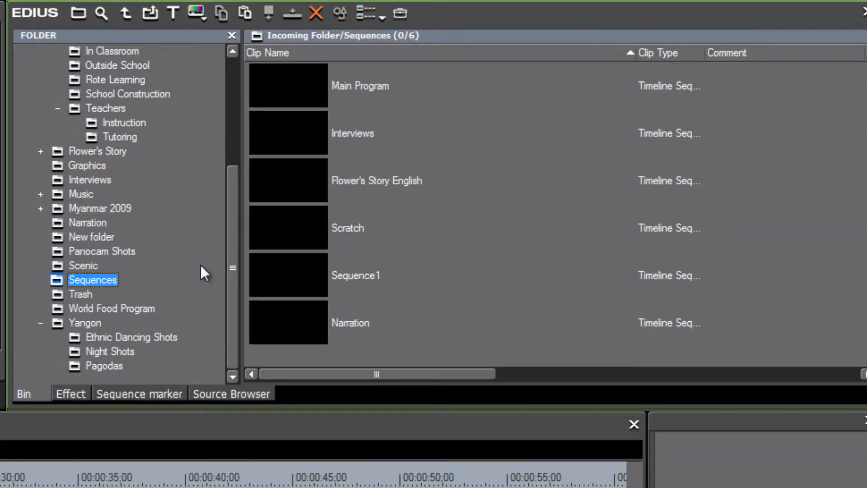
- Activate the Narration timeline and move its playhead to 00:00:21;12
{"action": "mouse_move", "coordinate": [231, 284]}
{"action": "left_mouse_down"}
{"action": "mouse_move", "coordinate": [232, 272]}
{"action": "mouse_move", "coordinate": [231, 288]}
{"action": "left_mouse_up"}
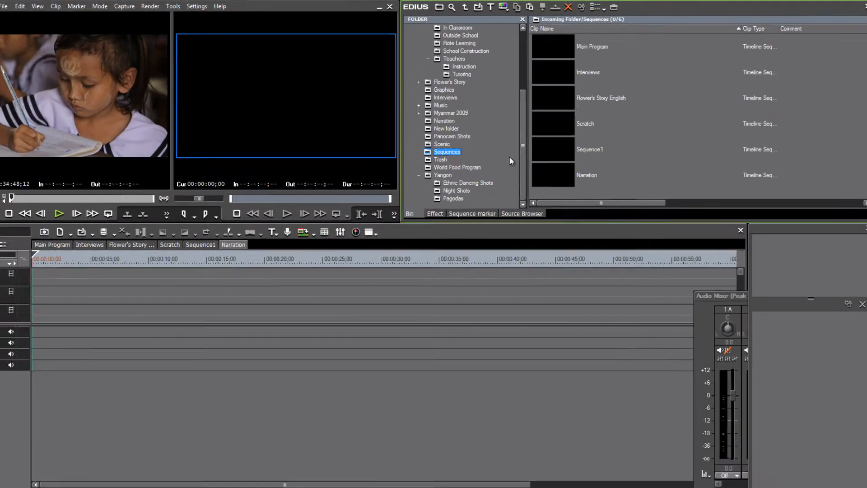
{"action": "left_click", "coordinate": [233, 247]}
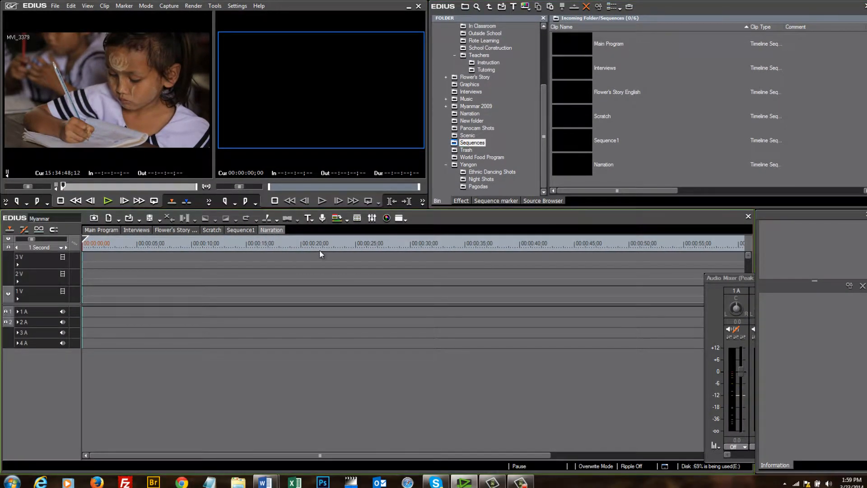
{"action": "mouse_move", "coordinate": [320, 248]}
{"action": "left_mouse_down"}
{"action": "mouse_move", "coordinate": [304, 254]}
{"action": "mouse_move", "coordinate": [358, 256]}
{"action": "mouse_move", "coordinate": [308, 257]}
{"action": "mouse_move", "coordinate": [316, 257]}
{"action": "left_mouse_up"}
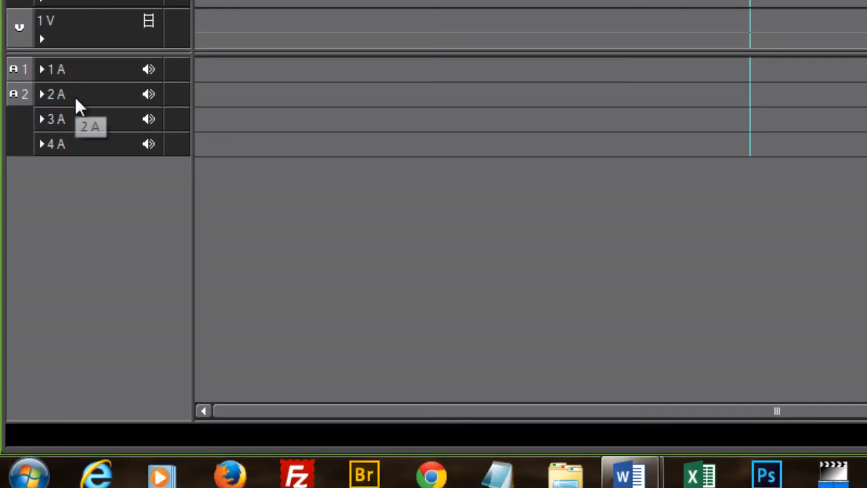
- Switch the source audio mapping to a stereo channel on track 1A and back to separate channels on 1A and 2A
{"action": "right_click", "coordinate": [20, 67]}
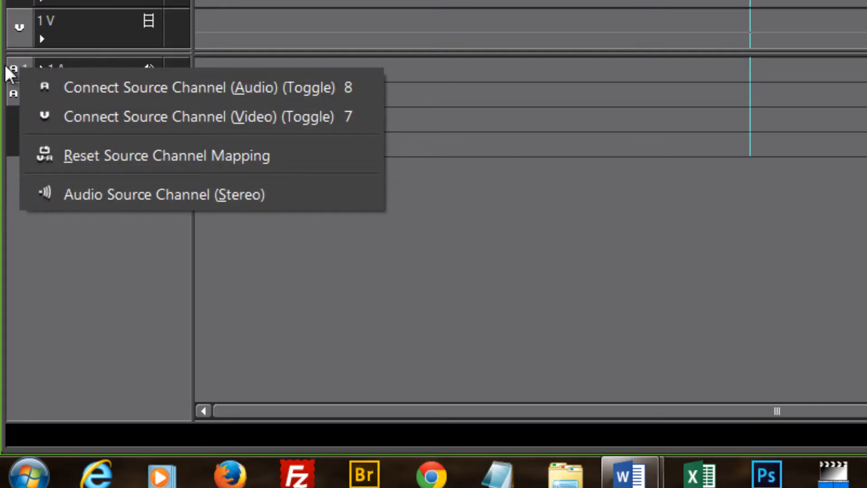
{"action": "left_click", "coordinate": [99, 193]}
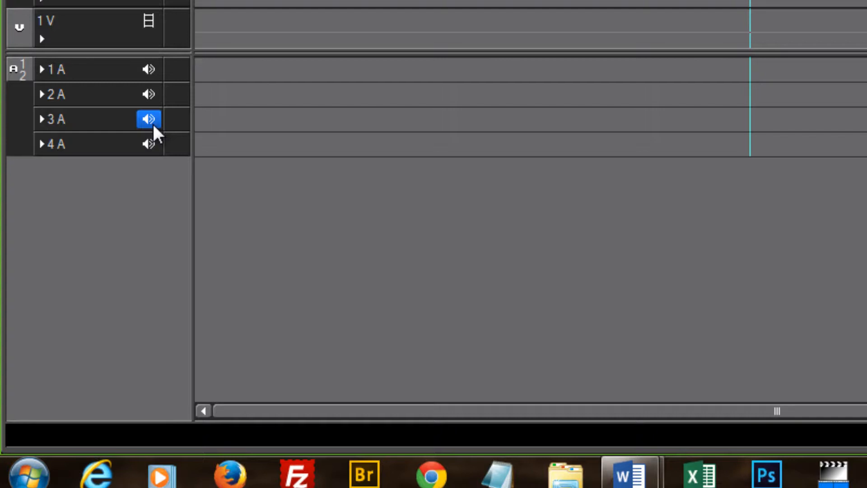
{"action": "right_click", "coordinate": [17, 67]}
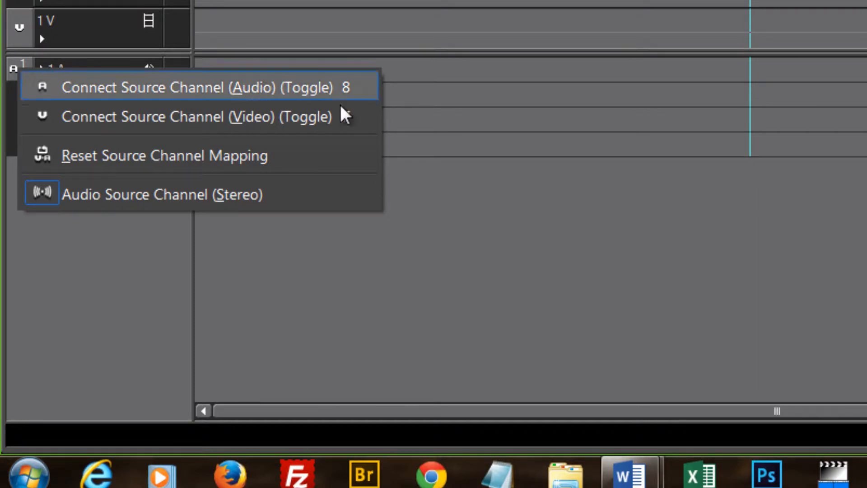
{"action": "left_click", "coordinate": [107, 194]}
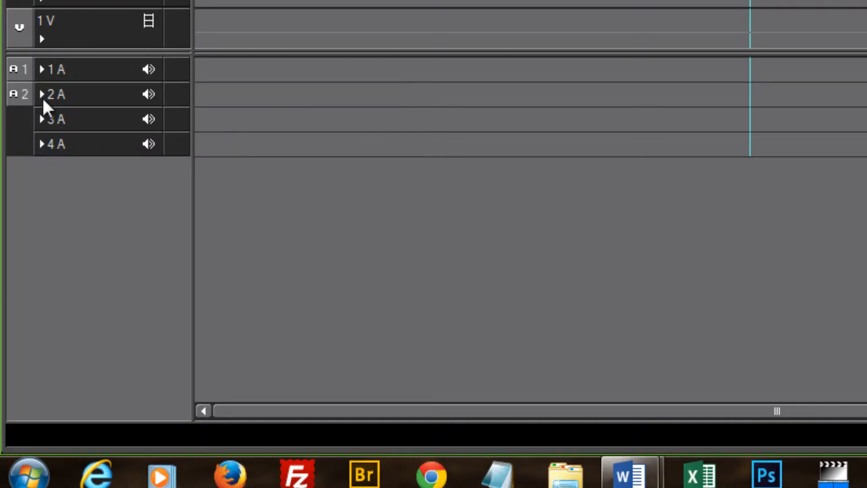
{"action": "left_click", "coordinate": [19, 67]}
{"action": "left_click", "coordinate": [18, 93]}
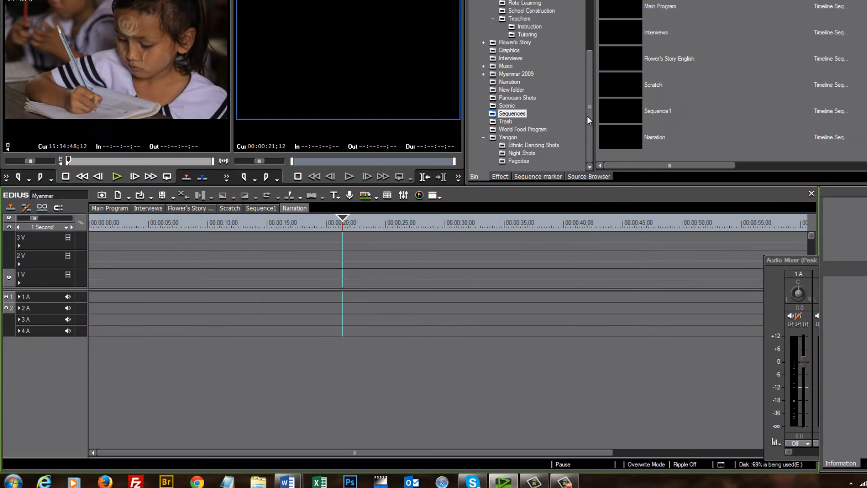
- Place the STE-041 audio clip from the Narration bin folder on tracks 1A and 2A and expand both tracks to show their waveforms
{"action": "left_click", "coordinate": [508, 82]}
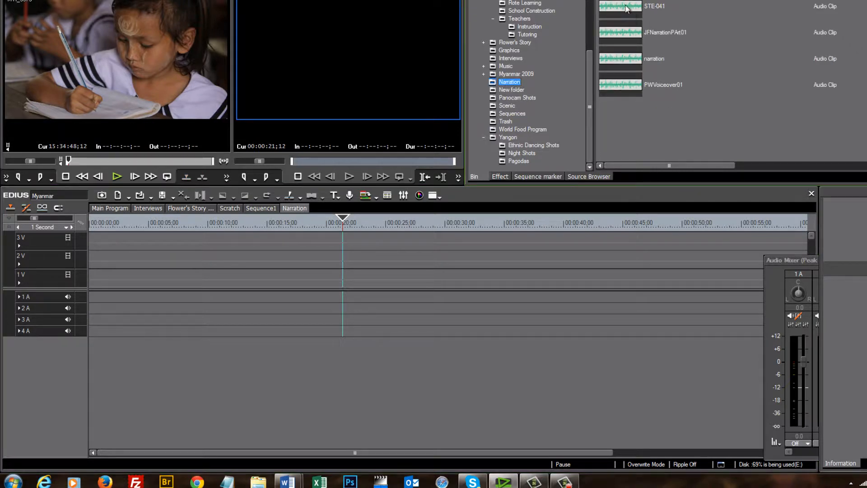
{"action": "left_click_drag", "start_coordinate": [626, 7], "coordinate": [284, 297]}
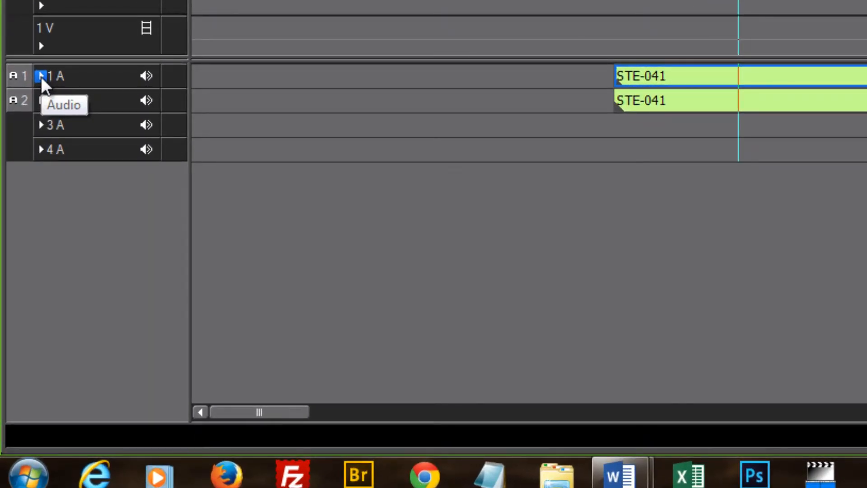
{"action": "left_click", "coordinate": [41, 77]}
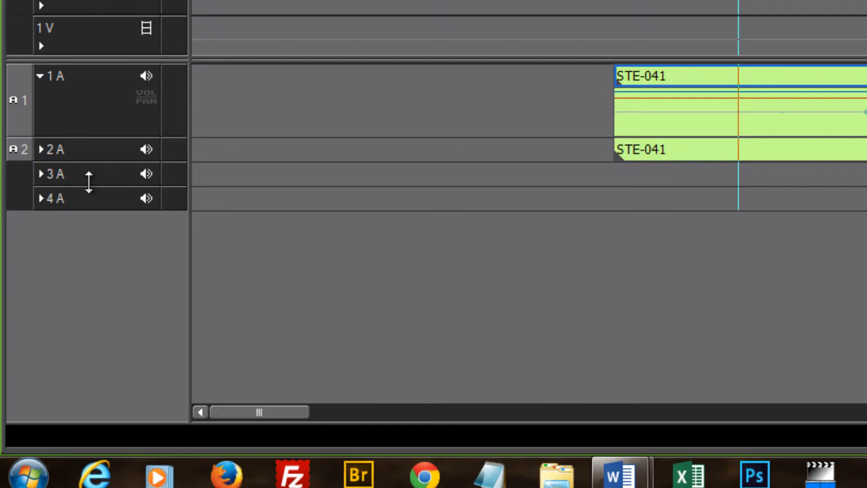
{"action": "left_click", "coordinate": [40, 148]}
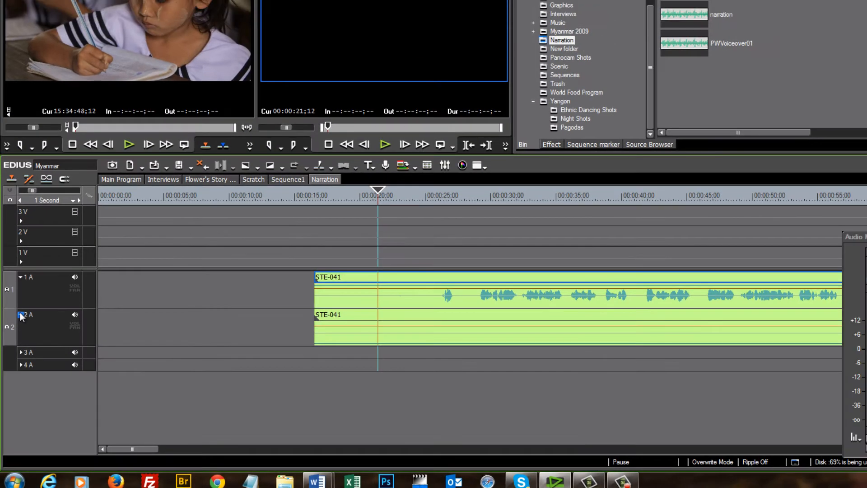
{"action": "left_click", "coordinate": [23, 333]}
{"action": "scroll", "coordinate": [418, 290], "scroll_direction": "down", "scroll_amount": 3}
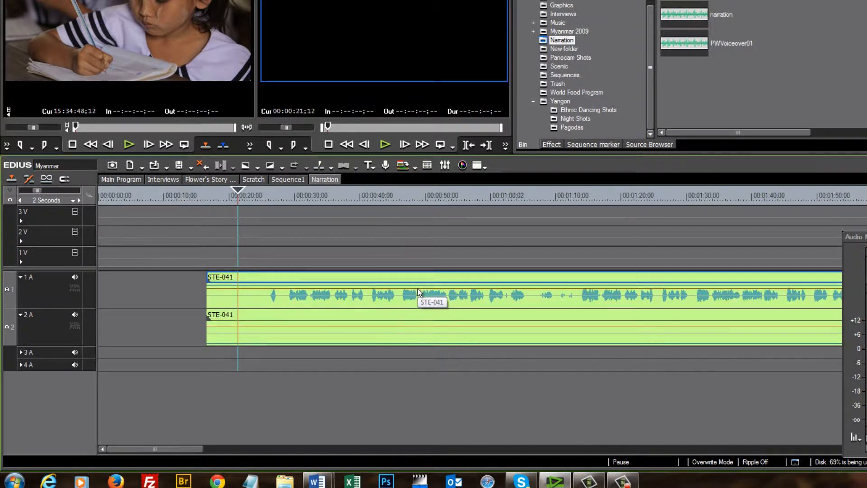
{"action": "scroll", "coordinate": [418, 291], "scroll_direction": "down", "scroll_amount": 2}
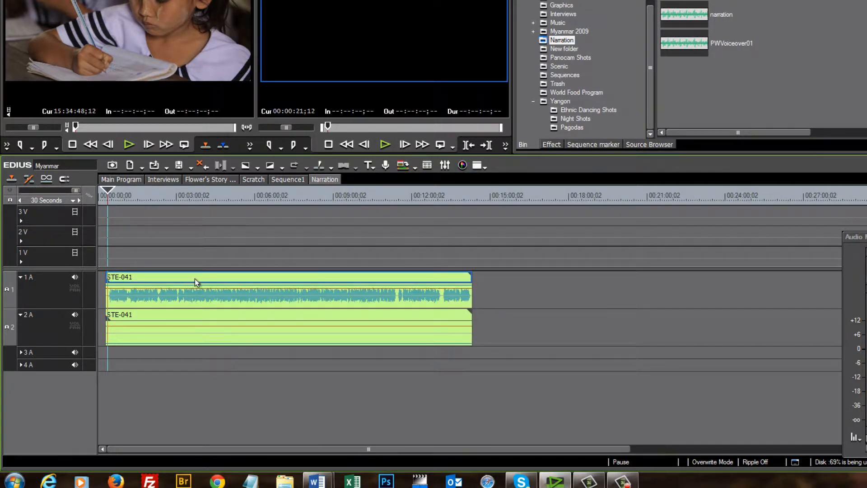
- Move the grouped STE-041 clips along the timeline to start at about 00:05:20 and put the playhead at 00:07:40;14
{"action": "left_click_drag", "start_coordinate": [195, 282], "coordinate": [252, 282]}
{"action": "mouse_move", "coordinate": [172, 194]}
{"action": "left_mouse_down"}
{"action": "mouse_move", "coordinate": [243, 206]}
{"action": "mouse_move", "coordinate": [164, 207]}
{"action": "left_mouse_up"}
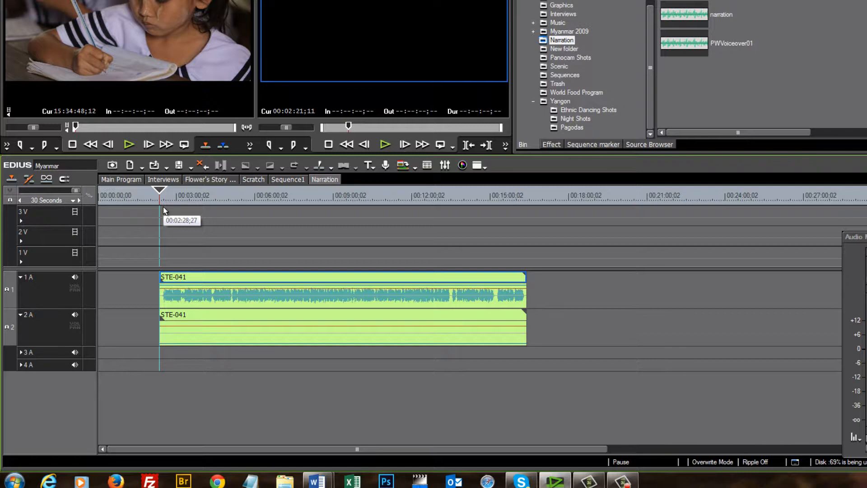
{"action": "left_click_drag", "start_coordinate": [382, 277], "coordinate": [462, 280]}
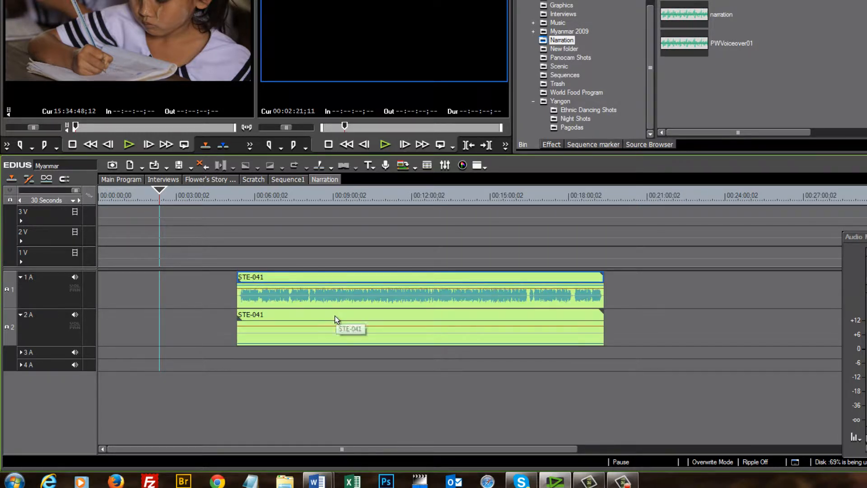
{"action": "left_click", "coordinate": [335, 316]}
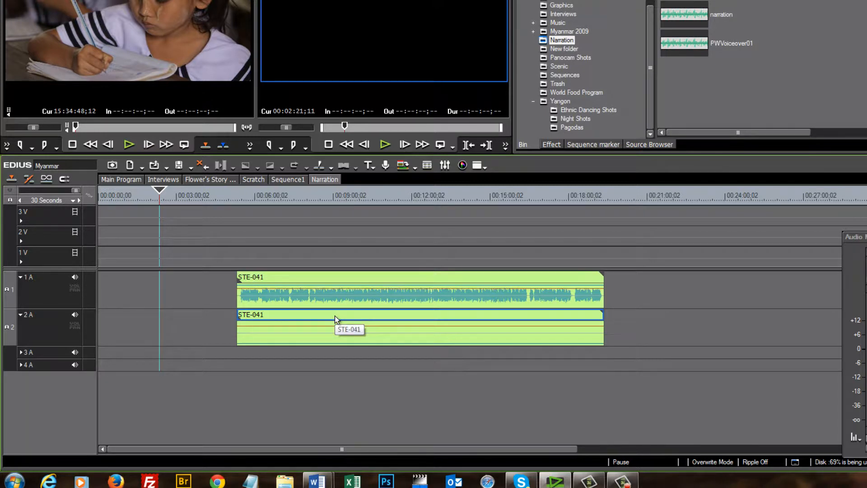
{"action": "left_click_drag", "start_coordinate": [294, 197], "coordinate": [300, 215]}
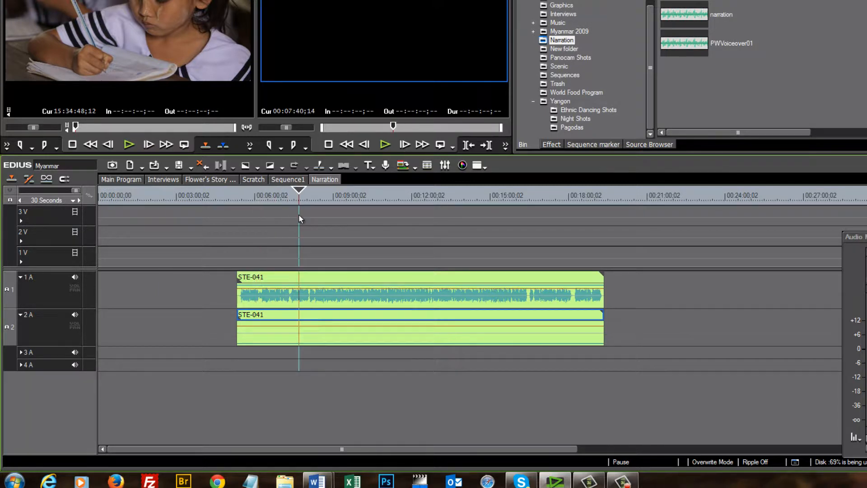
- Ungroup the STE-041 clips on audio tracks 1A and 2A
{"action": "right_click", "coordinate": [385, 315]}
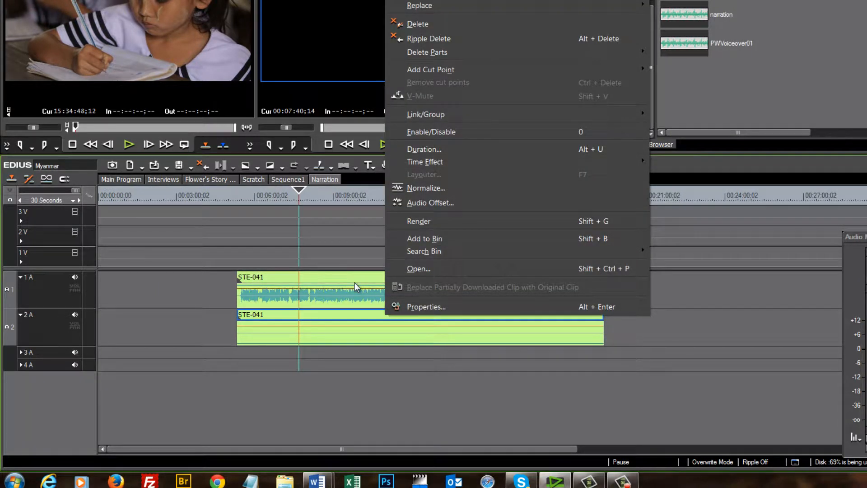
{"action": "left_click", "coordinate": [336, 313]}
{"action": "right_click", "coordinate": [336, 314]}
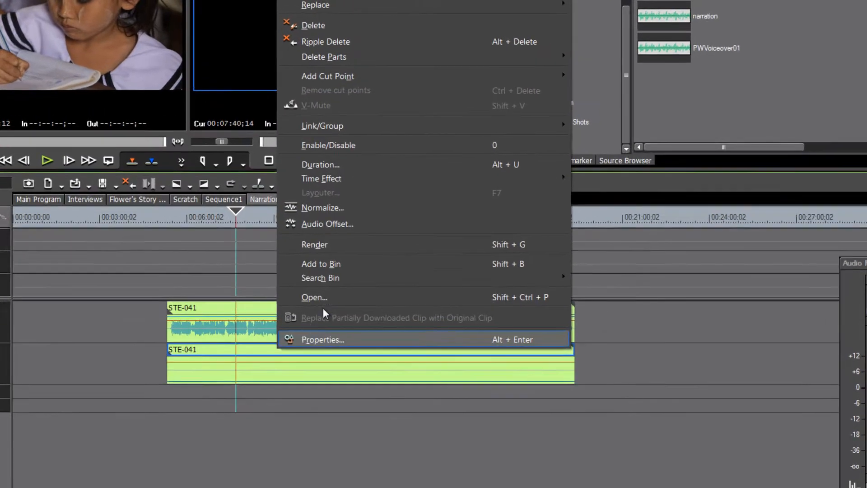
{"action": "mouse_move", "coordinate": [379, 116]}
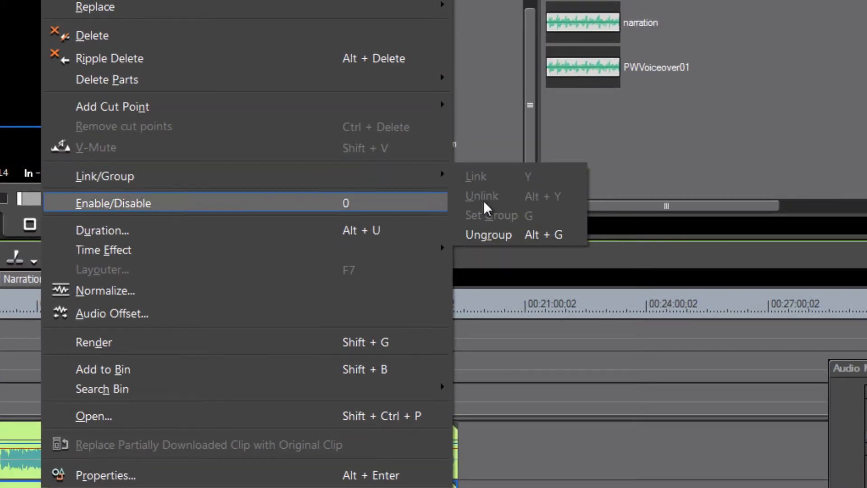
{"action": "left_click", "coordinate": [511, 232]}
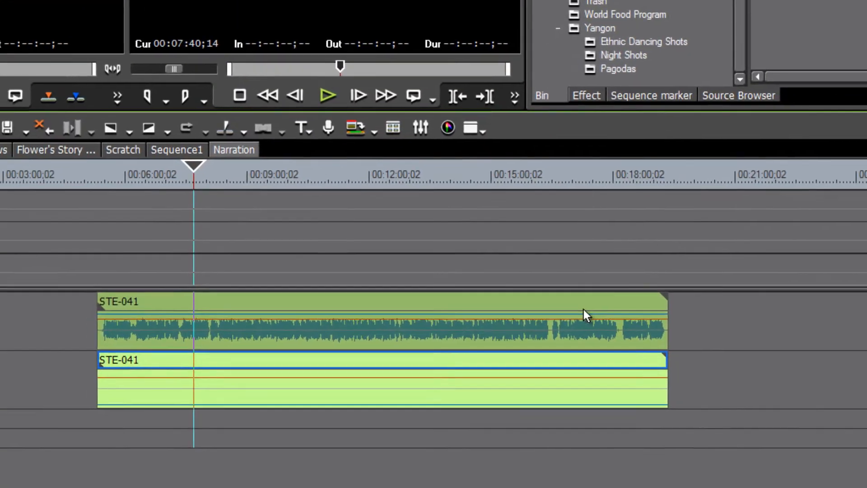
- Select each ungrouped STE-041 clip separately and delete the silent one from track 2A
{"action": "left_click", "coordinate": [584, 310]}
{"action": "left_click", "coordinate": [567, 365]}
{"action": "left_click", "coordinate": [616, 274]}
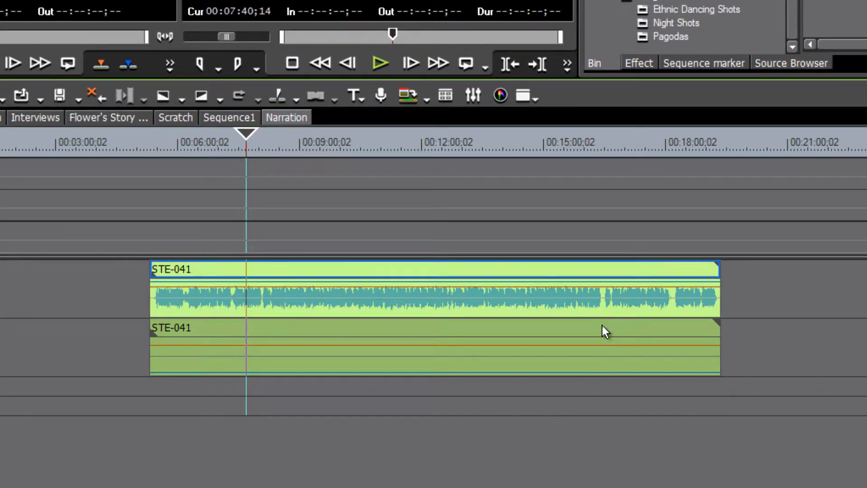
{"action": "left_click", "coordinate": [601, 327]}
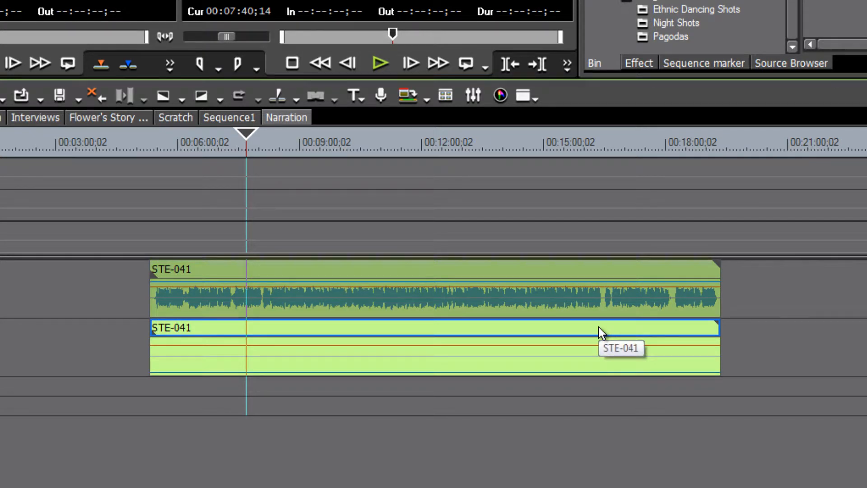
{"action": "key", "text": "Delete"}
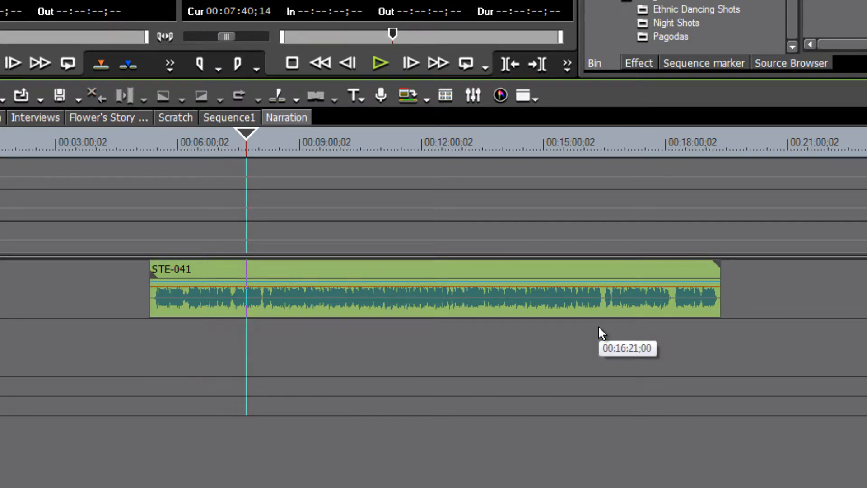
- Select the STE-041 clip on track 1A and increase the track's height to enlarge its waveform
{"action": "left_click", "coordinate": [508, 271]}
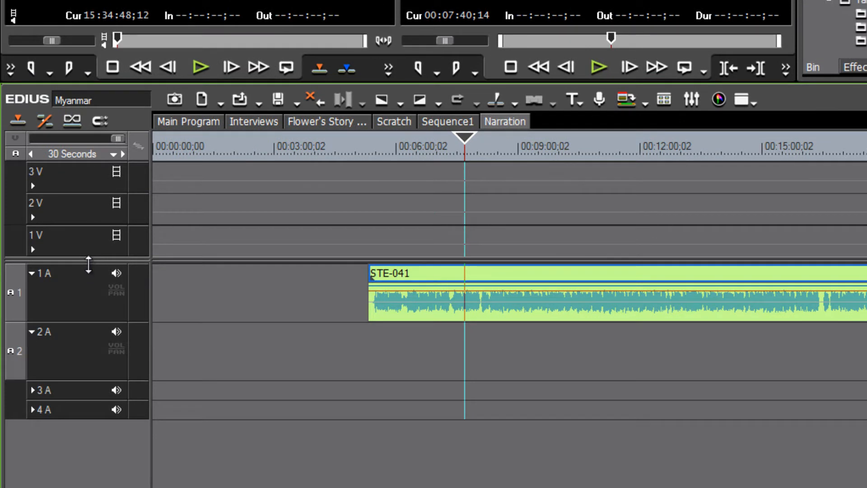
{"action": "mouse_move", "coordinate": [88, 264]}
{"action": "left_mouse_down"}
{"action": "mouse_move", "coordinate": [95, 221]}
{"action": "mouse_move", "coordinate": [95, 262]}
{"action": "left_mouse_up"}
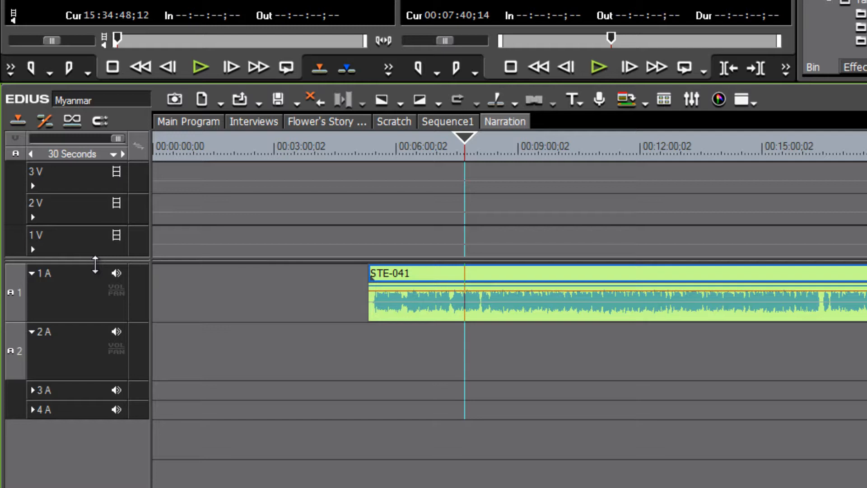
{"action": "left_click_drag", "start_coordinate": [96, 264], "coordinate": [98, 184]}
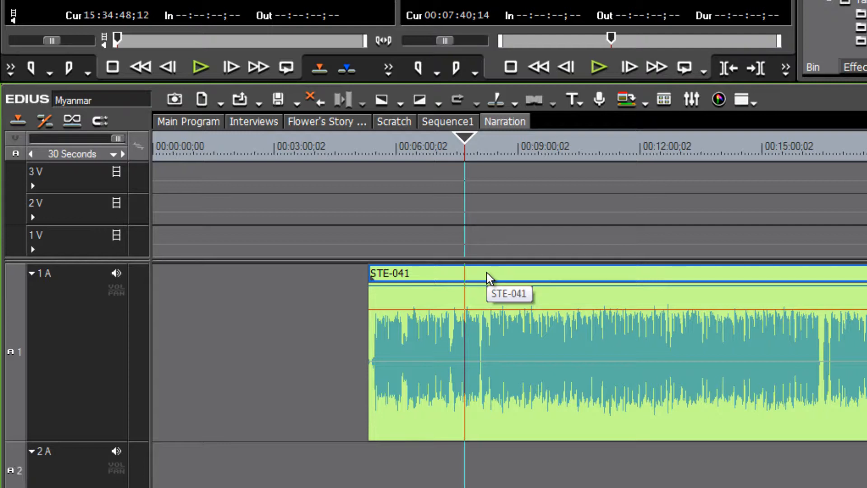
- Examine the STE-041 waveform at different timeline scales, including 10 Seconds and Fit, ending at a closer custom scale
{"action": "scroll", "coordinate": [487, 273], "scroll_direction": "up", "scroll_amount": 1}
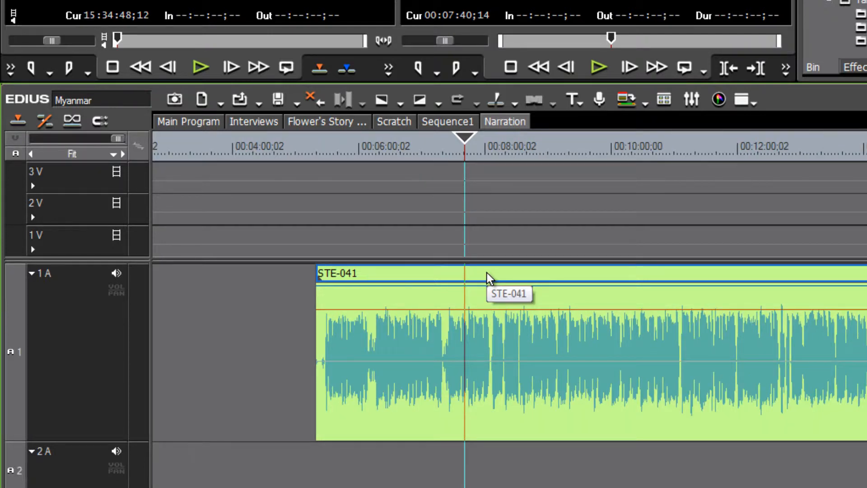
{"action": "scroll", "coordinate": [487, 273], "scroll_direction": "up", "scroll_amount": 1}
{"action": "scroll", "coordinate": [487, 273], "scroll_direction": "up", "scroll_amount": 3}
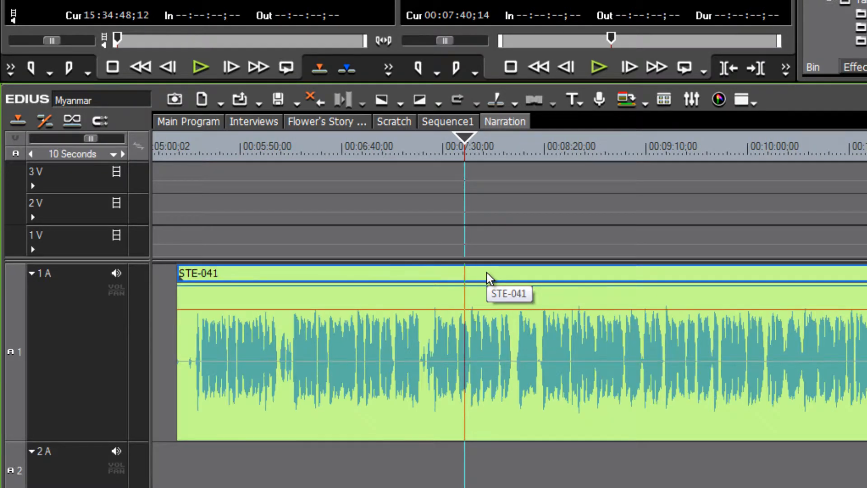
{"action": "left_click", "coordinate": [132, 141]}
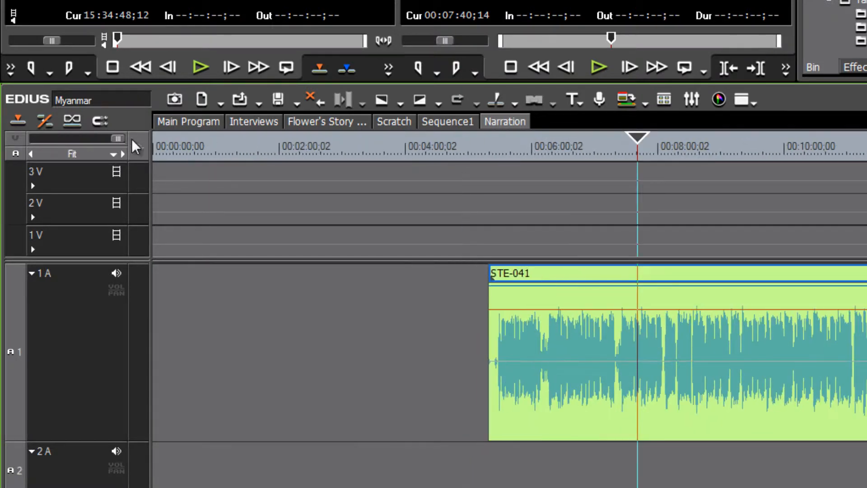
{"action": "mouse_move", "coordinate": [118, 139]}
{"action": "left_mouse_down"}
{"action": "mouse_move", "coordinate": [37, 140]}
{"action": "mouse_move", "coordinate": [138, 136]}
{"action": "left_mouse_up"}
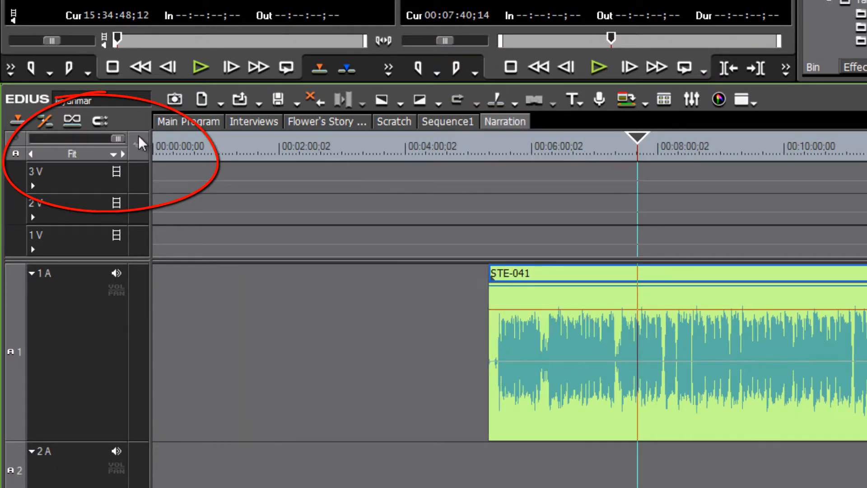
{"action": "mouse_move", "coordinate": [190, 140]}
{"action": "left_mouse_down"}
{"action": "mouse_move", "coordinate": [31, 138]}
{"action": "mouse_move", "coordinate": [173, 143]}
{"action": "left_mouse_up"}
{"action": "left_click_drag", "start_coordinate": [118, 138], "coordinate": [83, 141]}
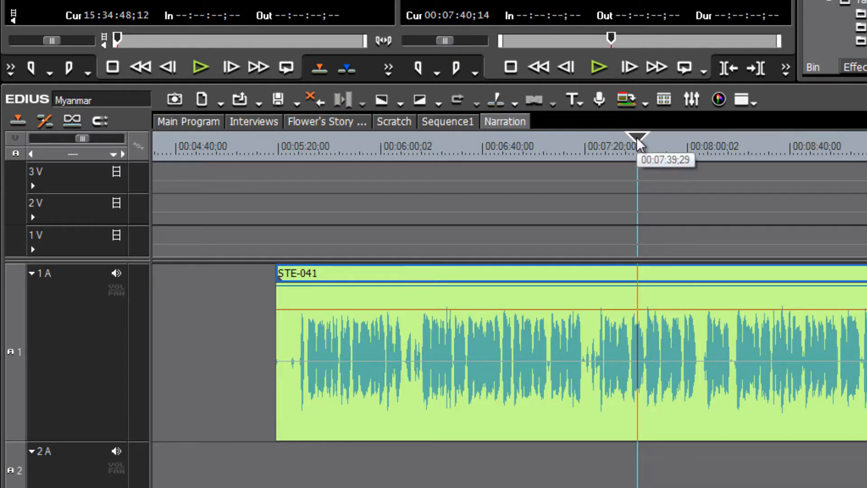
- Play the narration from 00:06:10;19 to check its audio levels and return the playhead to about 00:06:40
{"action": "left_click_drag", "start_coordinate": [636, 137], "coordinate": [408, 135]}
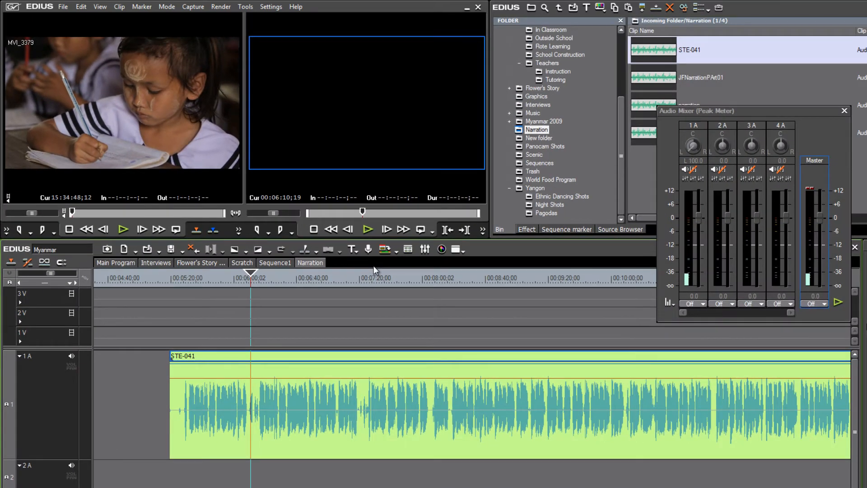
{"action": "key", "text": "space"}
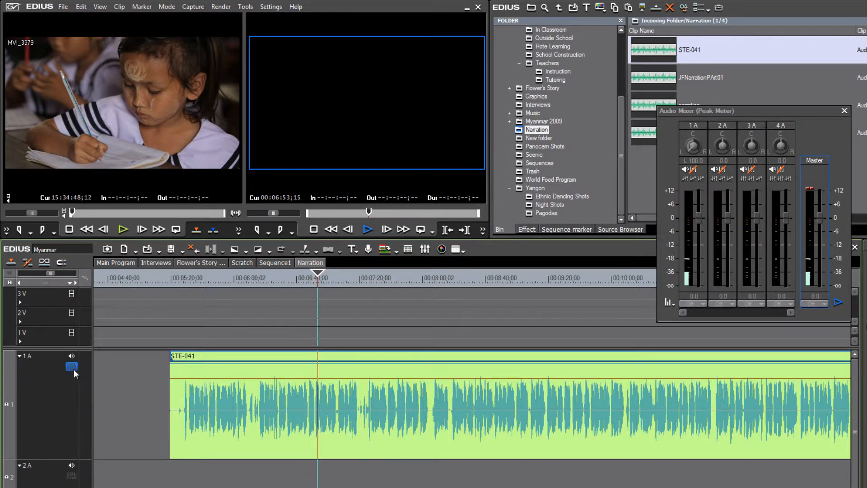
{"action": "left_click", "coordinate": [332, 276]}
{"action": "left_click", "coordinate": [299, 277]}
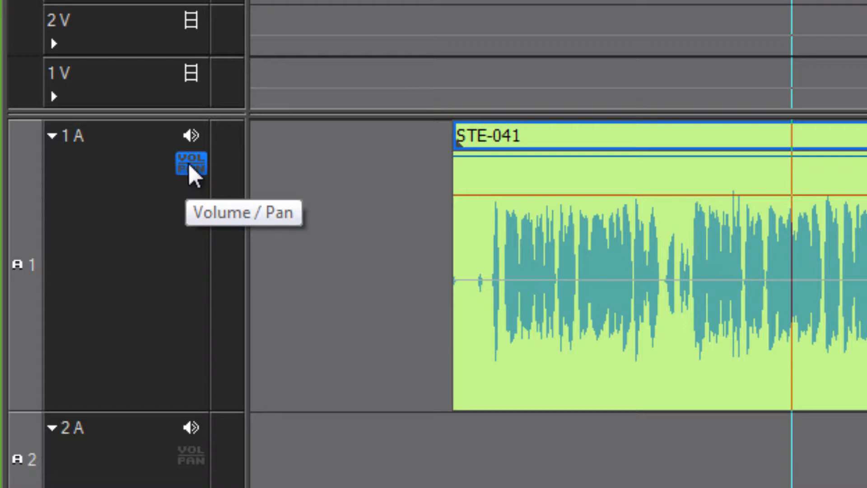
- Switch track 1A's line editing to volume and on to pan
{"action": "left_click", "coordinate": [191, 167]}
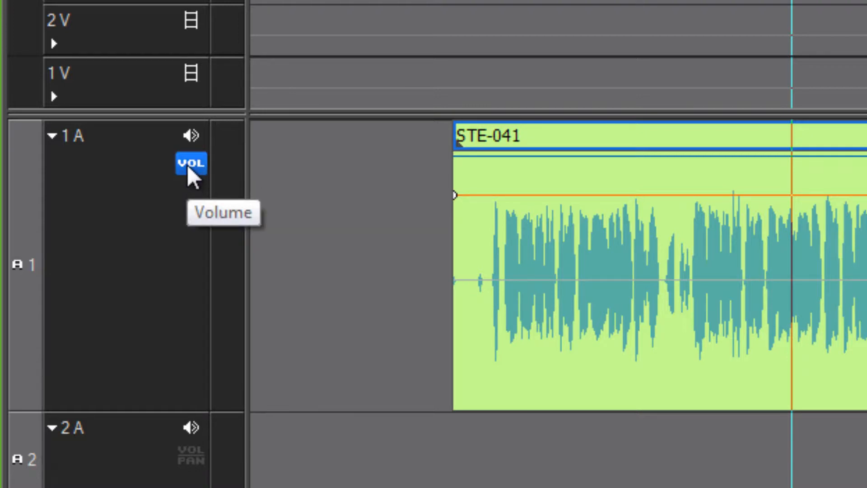
{"action": "left_click", "coordinate": [188, 168]}
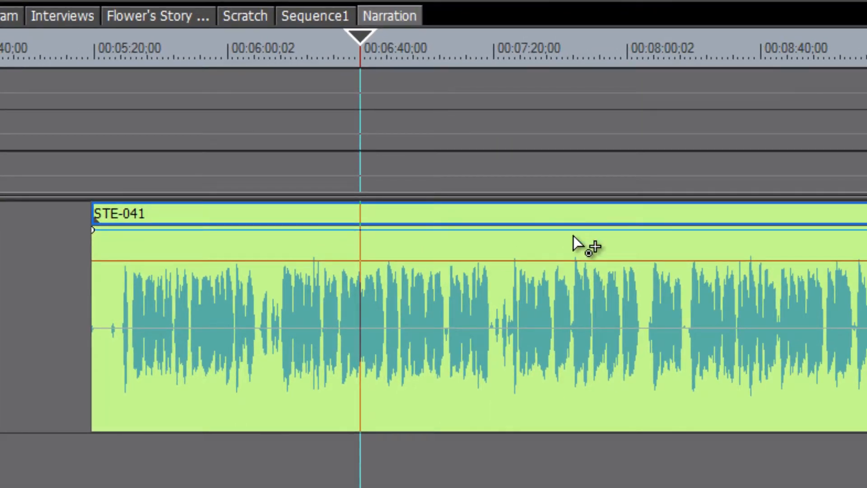
- Add a point on the STE-041 pan line at about 00:07:47 and undo it
{"action": "mouse_move", "coordinate": [575, 232]}
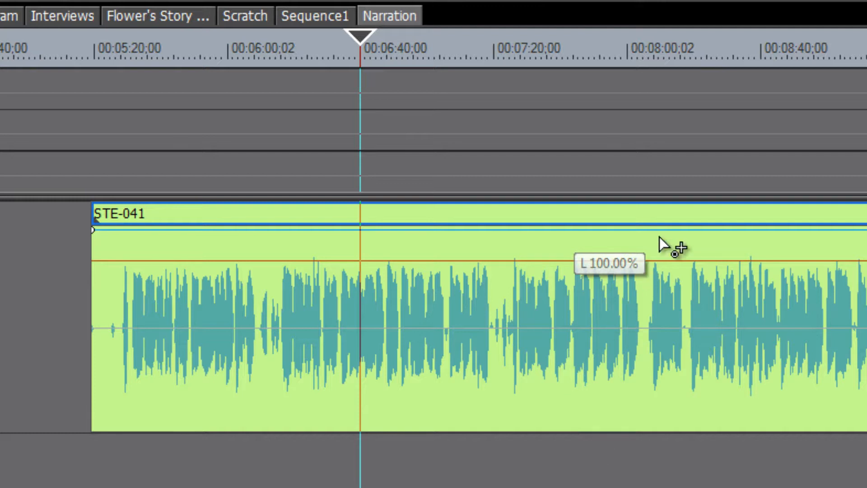
{"action": "left_click", "coordinate": [584, 230]}
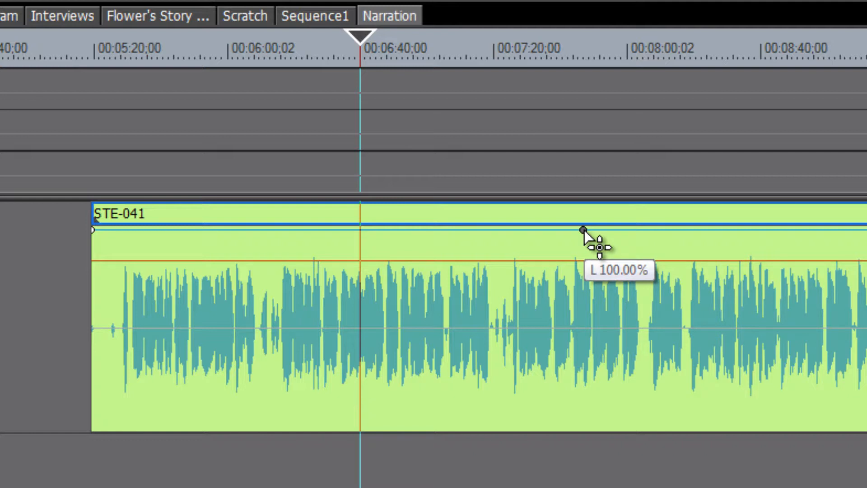
{"action": "key", "text": "ctrl+z"}
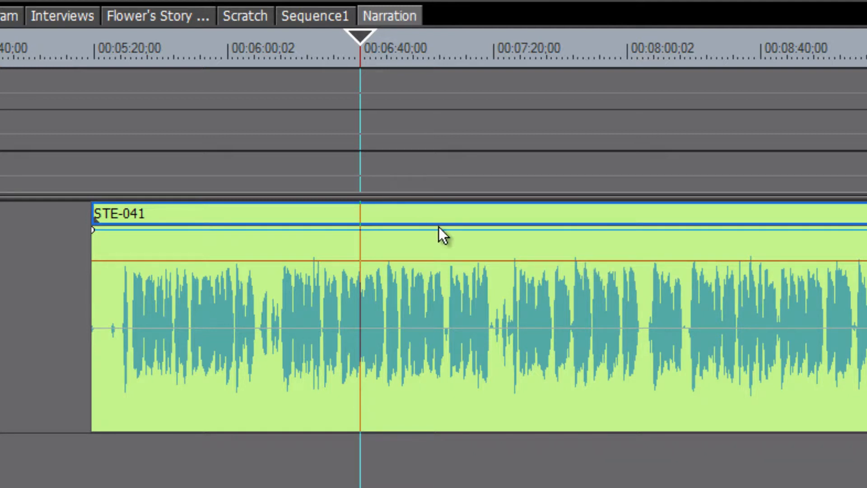
- Move the entire STE-041 pan line almost to centre, at about L 0.6
{"action": "key", "text": "alt"}
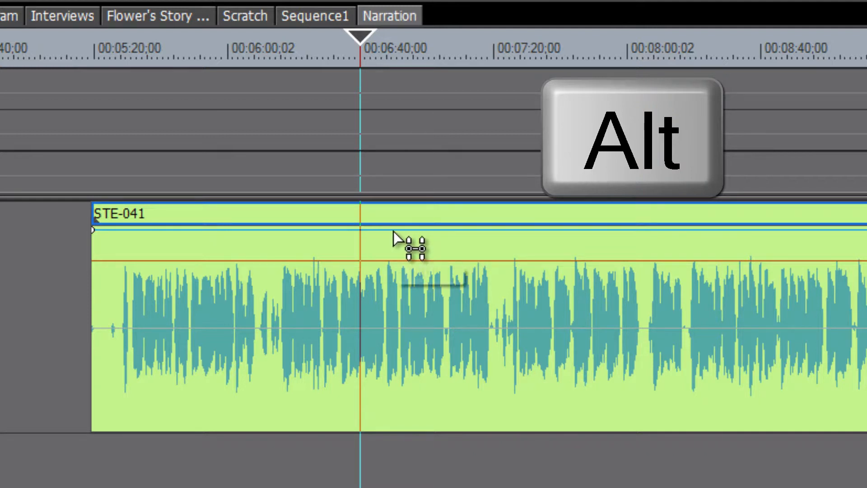
{"action": "mouse_move", "coordinate": [393, 232]}
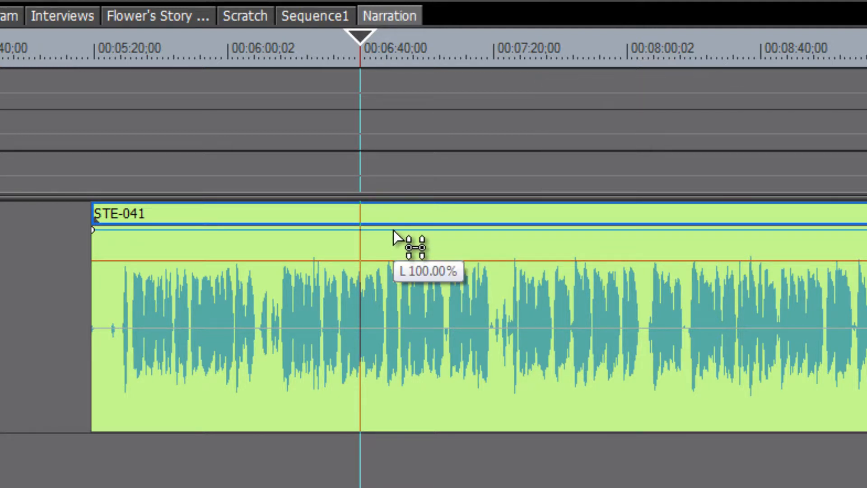
{"action": "left_click_drag", "start_coordinate": [394, 231], "coordinate": [443, 347]}
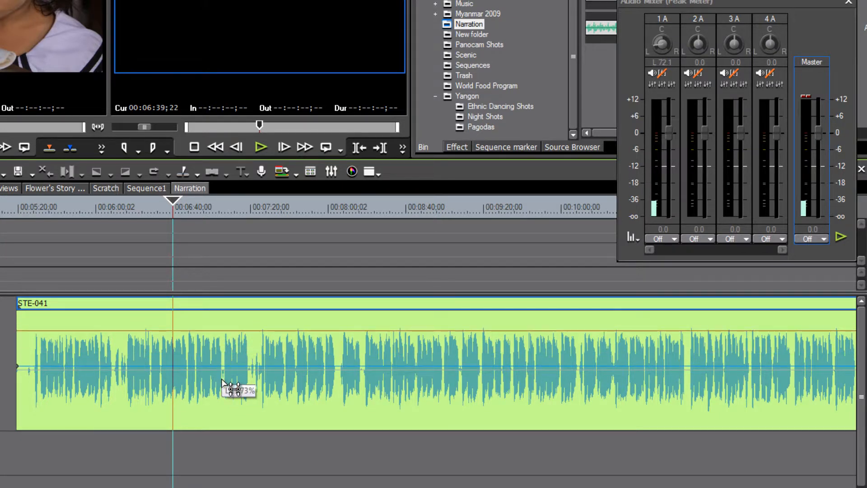
{"action": "left_click_drag", "start_coordinate": [223, 381], "coordinate": [233, 311]}
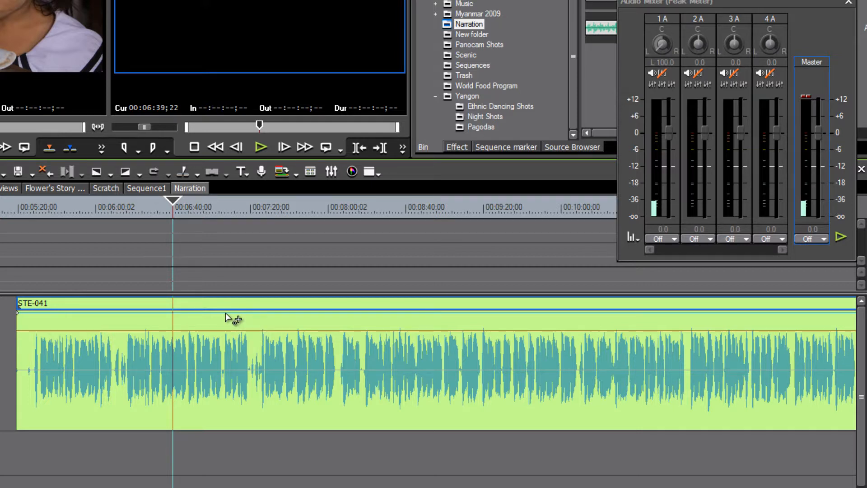
{"action": "left_click", "coordinate": [225, 312]}
{"action": "left_click", "coordinate": [176, 312]}
{"action": "left_click_drag", "start_coordinate": [175, 312], "coordinate": [180, 290]}
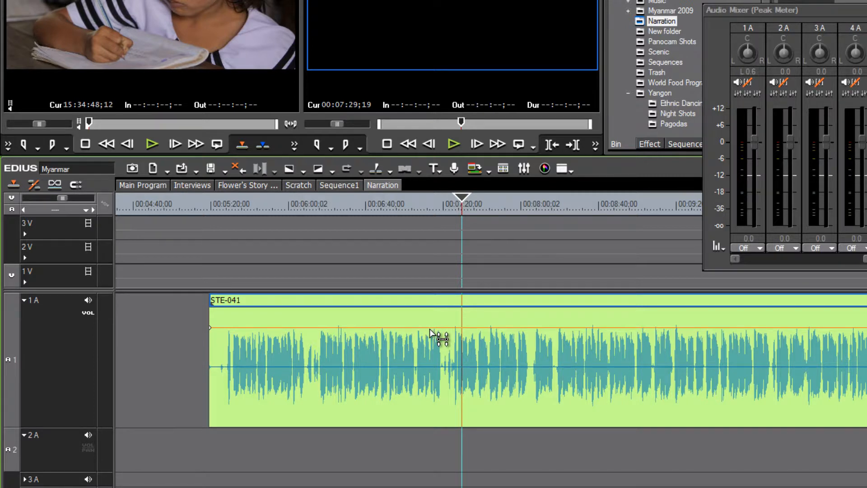
- Raise the entire STE-041 volume line to +12.0 dB and play from 00:06:19;27 to check the levels
{"action": "left_click_drag", "start_coordinate": [430, 328], "coordinate": [435, 299]}
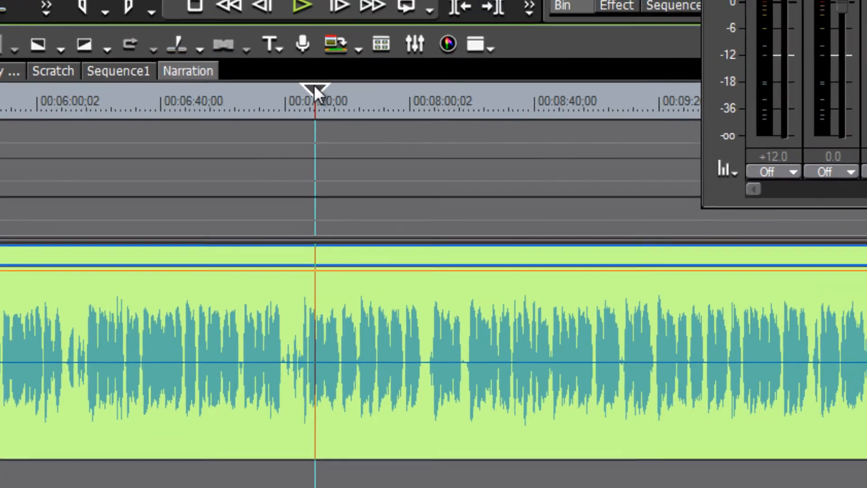
{"action": "left_click_drag", "start_coordinate": [315, 93], "coordinate": [97, 113]}
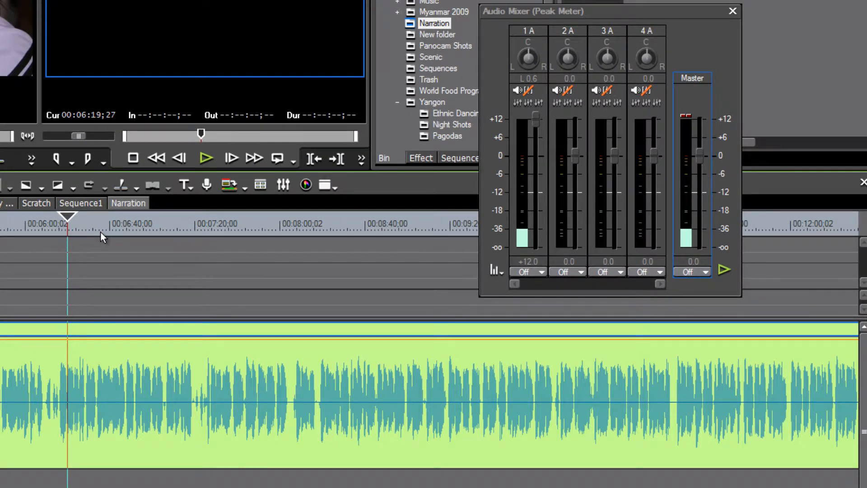
{"action": "key", "text": "space"}
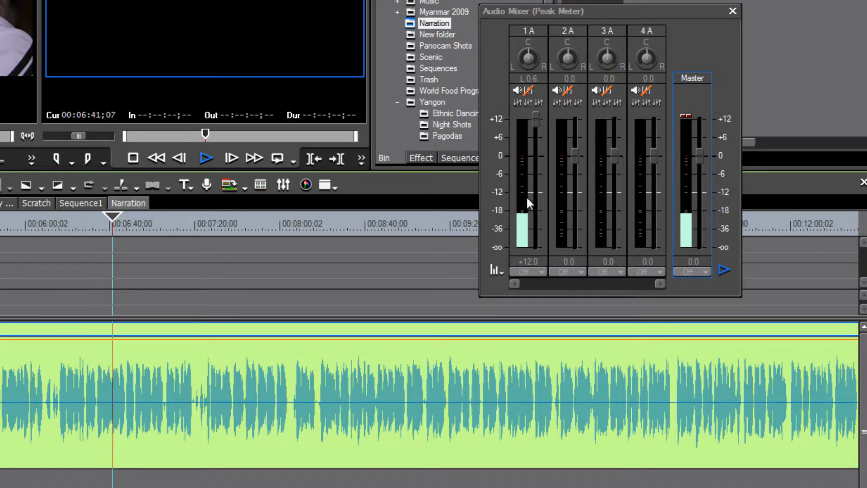
{"action": "key", "text": "space"}
- Apply the Panpot & Balance audio filter to the STE-041 clip and select it in the clip's effect list
{"action": "left_click_drag", "start_coordinate": [654, 5], "coordinate": [825, 3]}
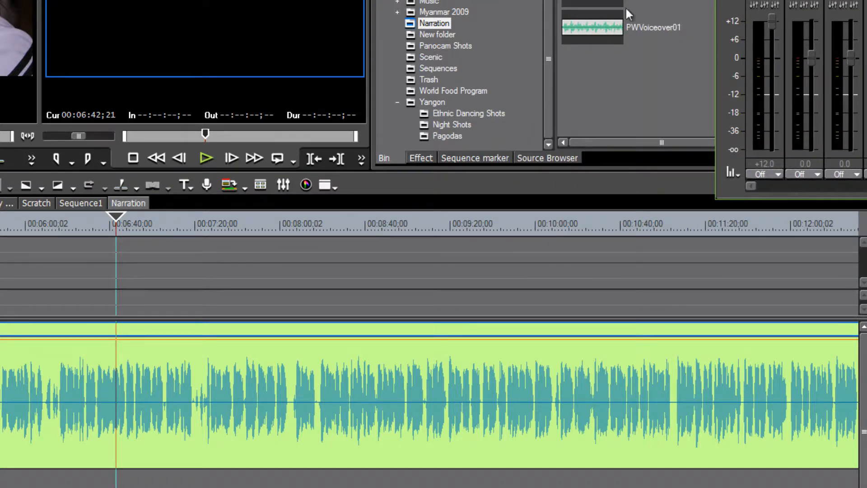
{"action": "left_click", "coordinate": [420, 157]}
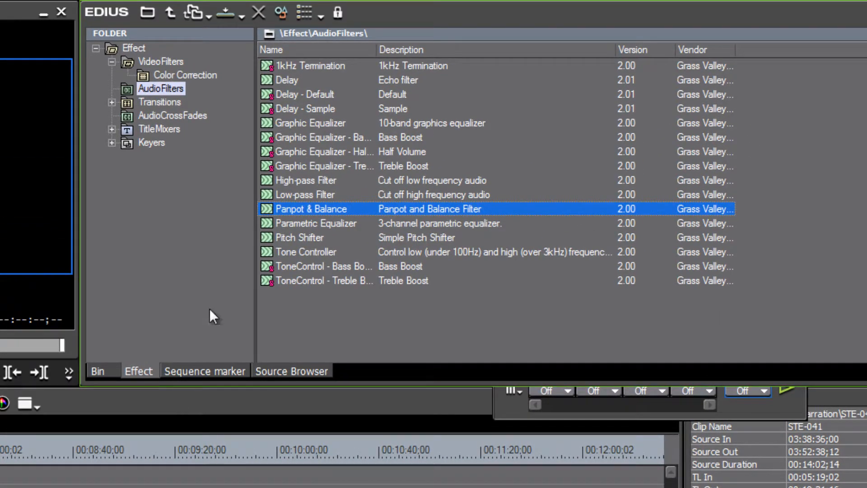
{"action": "left_click", "coordinate": [123, 88]}
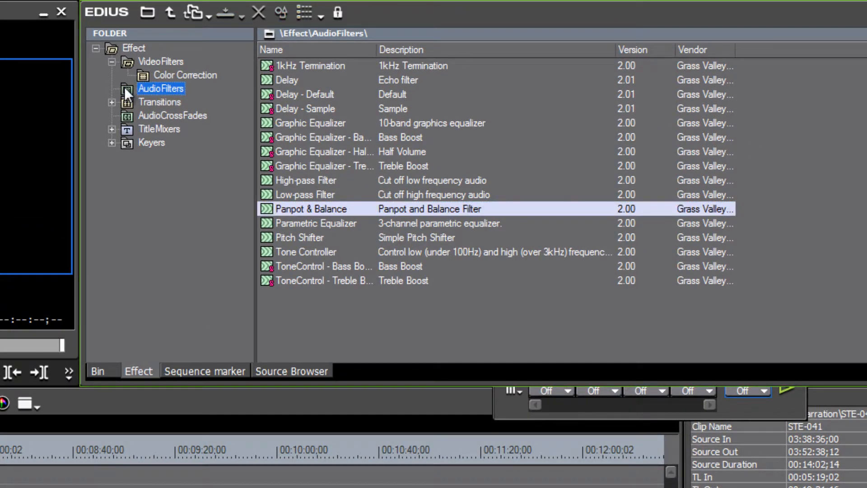
{"action": "left_click", "coordinate": [268, 208]}
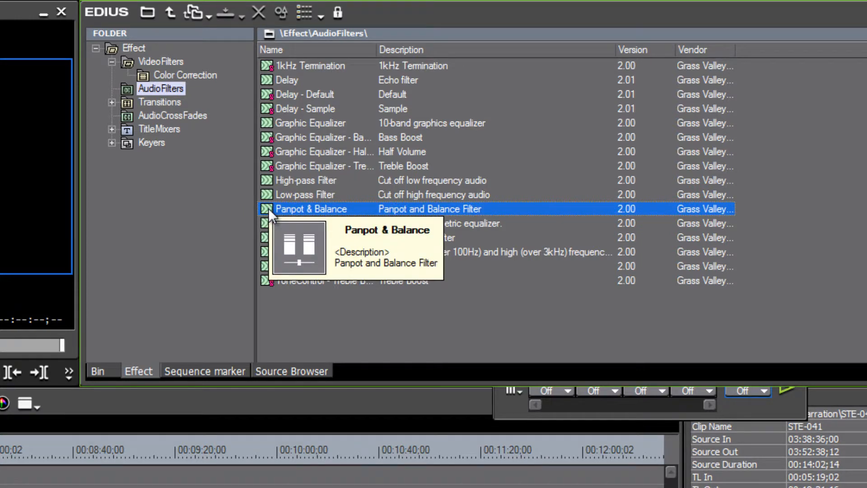
{"action": "left_click_drag", "start_coordinate": [268, 208], "coordinate": [0, 487]}
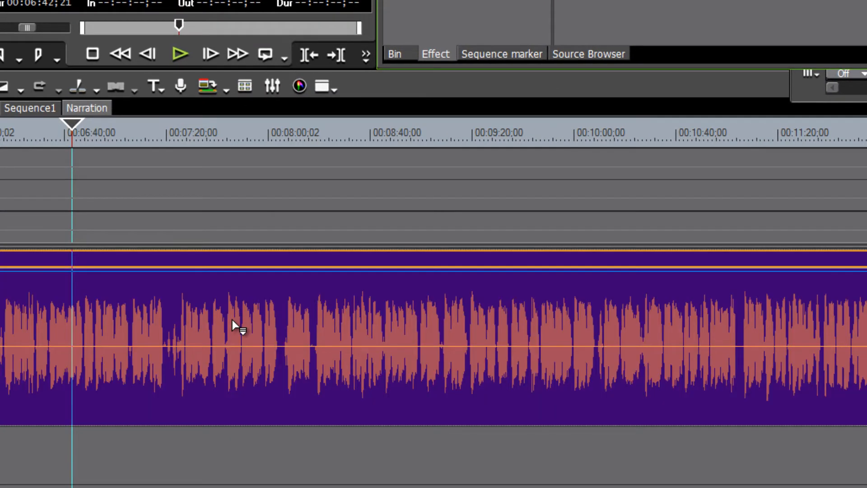
{"action": "left_click_drag", "start_coordinate": [232, 319], "coordinate": [232, 320]}
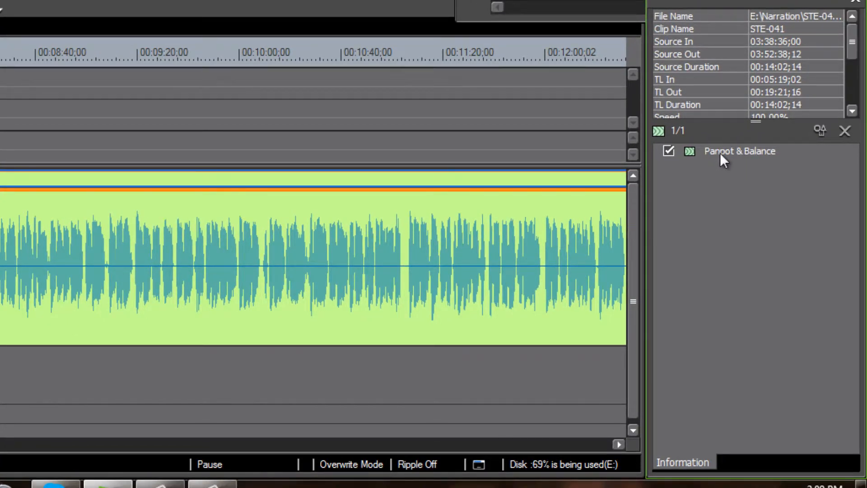
{"action": "mouse_move", "coordinate": [720, 153]}
{"action": "left_click", "coordinate": [717, 151]}
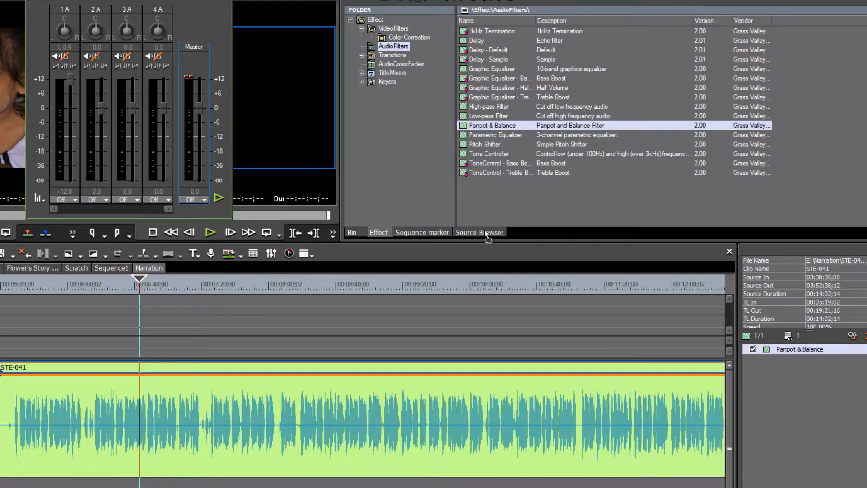
- Float the Source Browser palette as a separate window and dock it back with the Bin and Effect palettes
{"action": "mouse_move", "coordinate": [485, 232]}
{"action": "left_mouse_down"}
{"action": "mouse_move", "coordinate": [489, 320]}
{"action": "mouse_move", "coordinate": [354, 439]}
{"action": "mouse_move", "coordinate": [172, 475]}
{"action": "mouse_move", "coordinate": [164, 466]}
{"action": "mouse_move", "coordinate": [176, 444]}
{"action": "mouse_move", "coordinate": [158, 411]}
{"action": "left_mouse_up"}
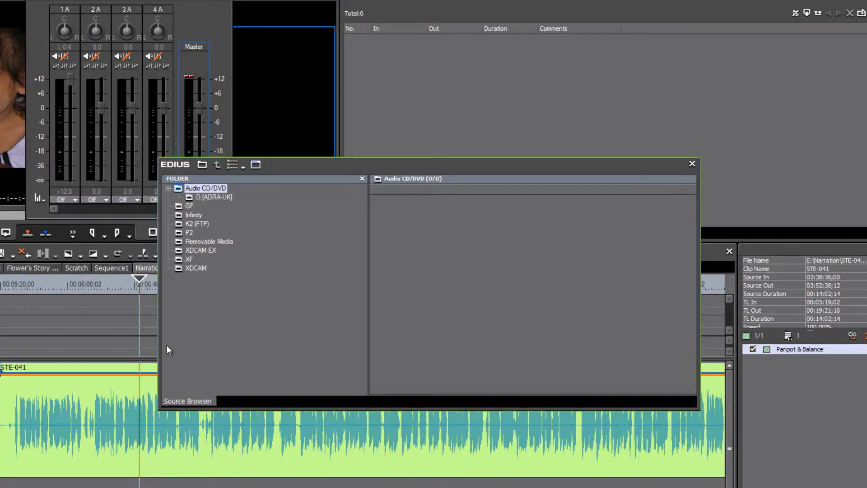
{"action": "left_click_drag", "start_coordinate": [159, 335], "coordinate": [459, 351]}
{"action": "left_click_drag", "start_coordinate": [652, 163], "coordinate": [487, 228]}
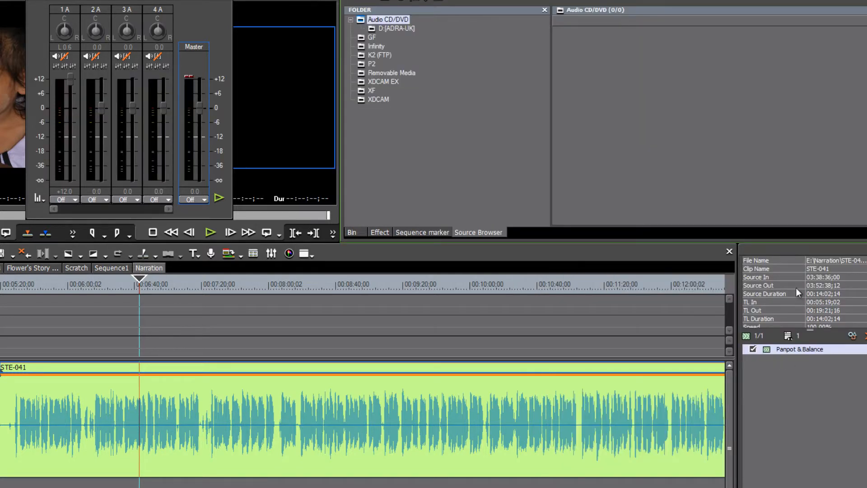
{"action": "left_click_drag", "start_coordinate": [777, 248], "coordinate": [765, 262]}
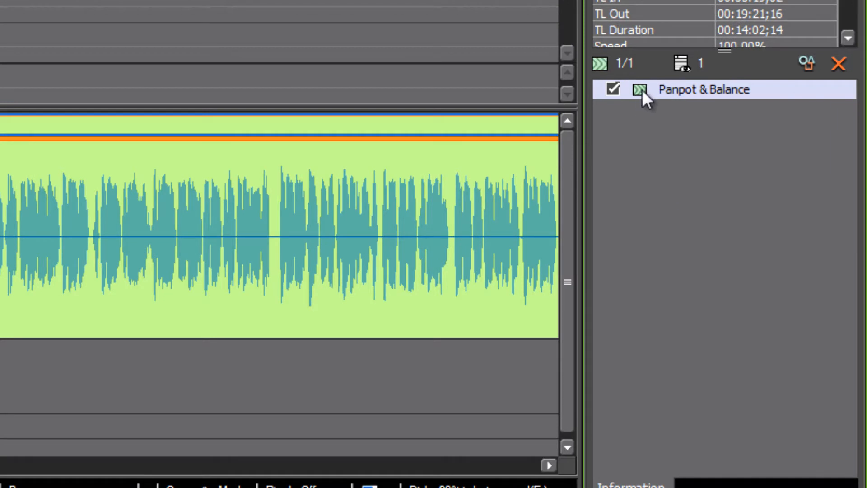
- Raise the left and right channel levels of the clip's Panpot & Balance filter to about 3.4 dB each and apply the settings
{"action": "mouse_move", "coordinate": [643, 89]}
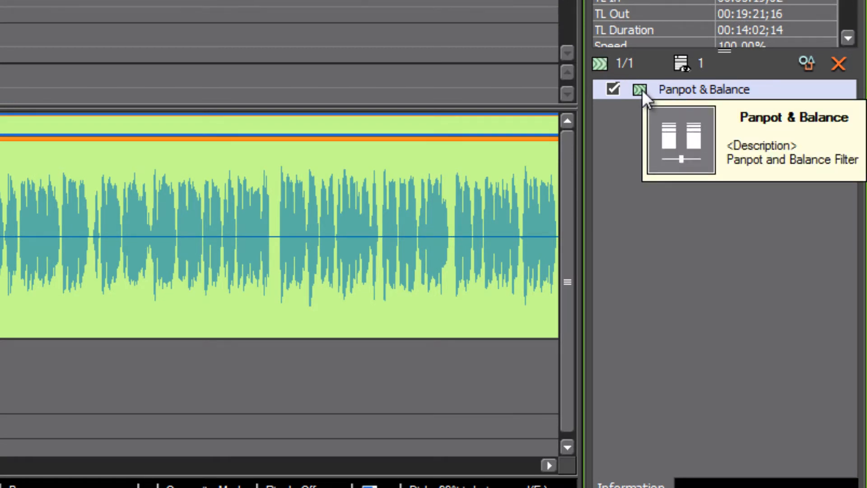
{"action": "double_click", "coordinate": [641, 89]}
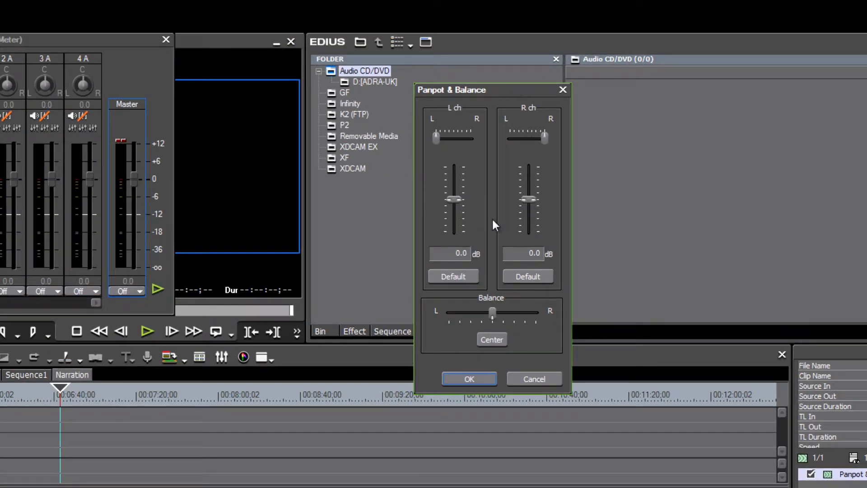
{"action": "left_click_drag", "start_coordinate": [454, 201], "coordinate": [454, 183]}
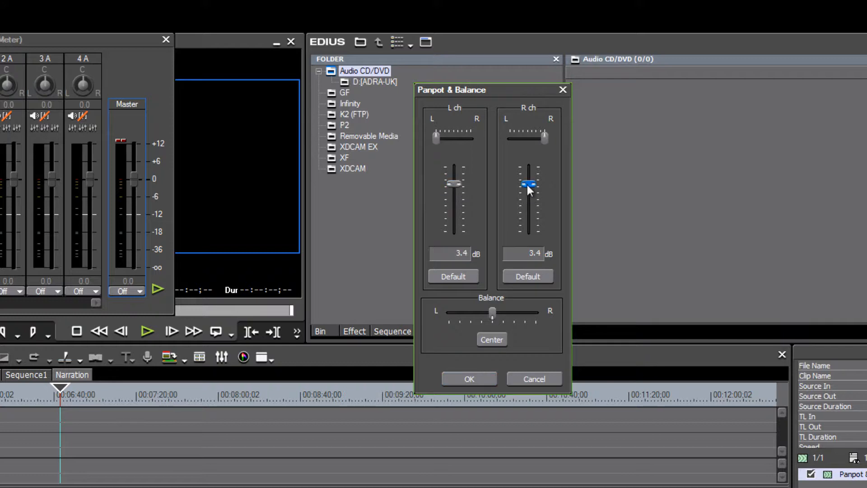
{"action": "left_click_drag", "start_coordinate": [528, 185], "coordinate": [528, 180]}
{"action": "left_click_drag", "start_coordinate": [456, 186], "coordinate": [456, 183]}
{"action": "left_click", "coordinate": [475, 378]}
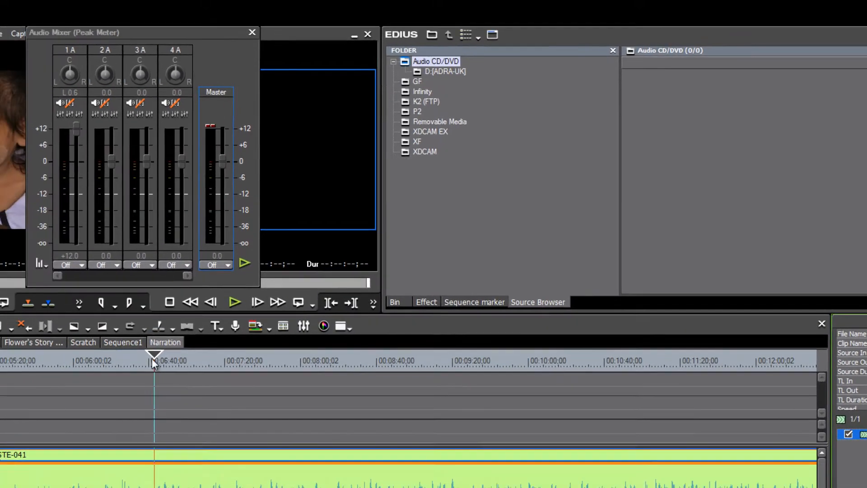
- Play the narration from about 00:06:28 to check its levels and return the playhead near the clip's start, at about 00:05:26
{"action": "left_click_drag", "start_coordinate": [59, 389], "coordinate": [32, 389]}
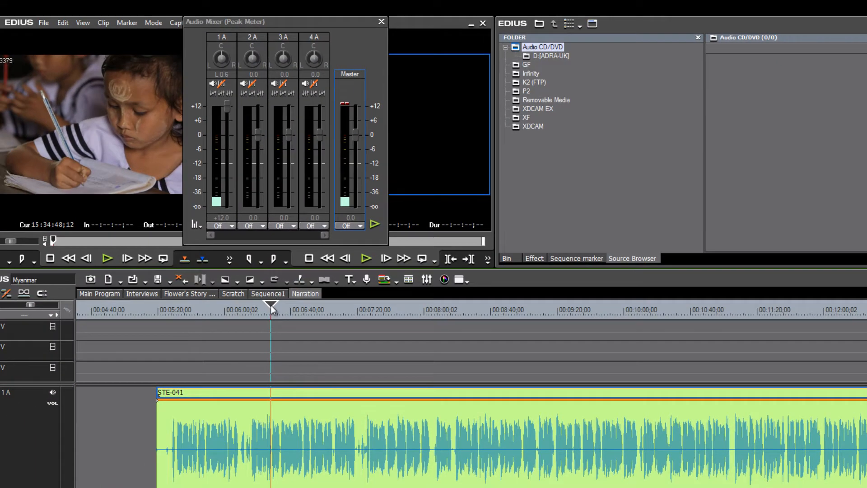
{"action": "key", "text": "space"}
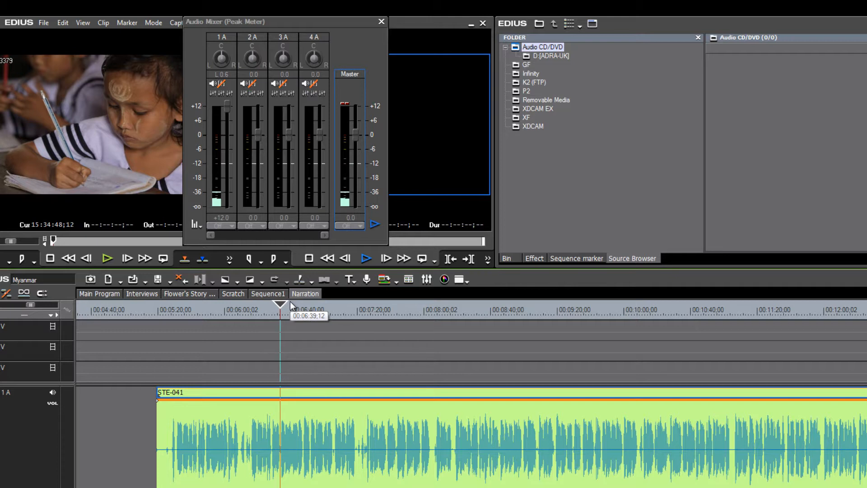
{"action": "key", "text": "space"}
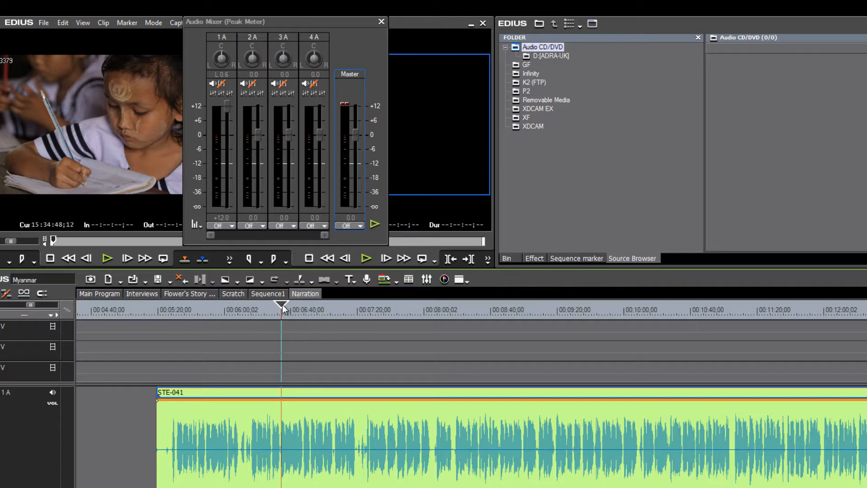
{"action": "left_click_drag", "start_coordinate": [283, 309], "coordinate": [171, 320]}
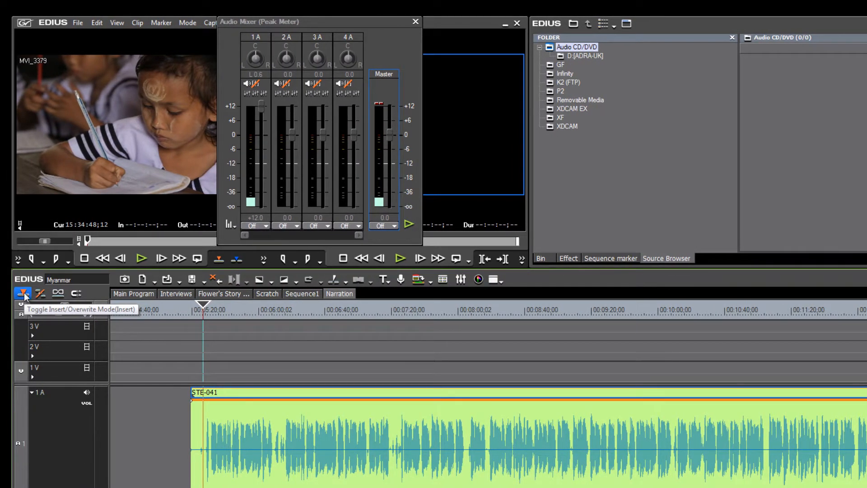
- Switch the timeline to Insert mode and turn on ripple mode
{"action": "left_click", "coordinate": [21, 292]}
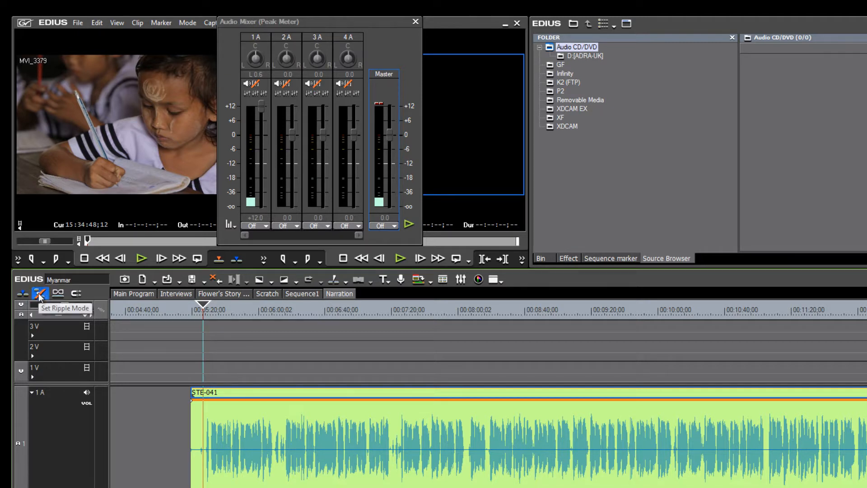
{"action": "left_click", "coordinate": [40, 294]}
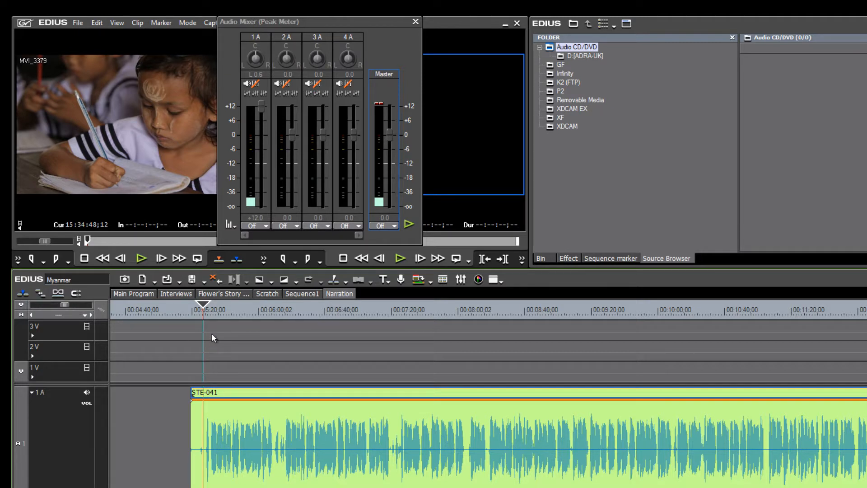
- Play the narration near its start and from about 00:06:15 at a 5 Seconds timeline scale to locate the cut point
{"action": "left_click", "coordinate": [203, 307]}
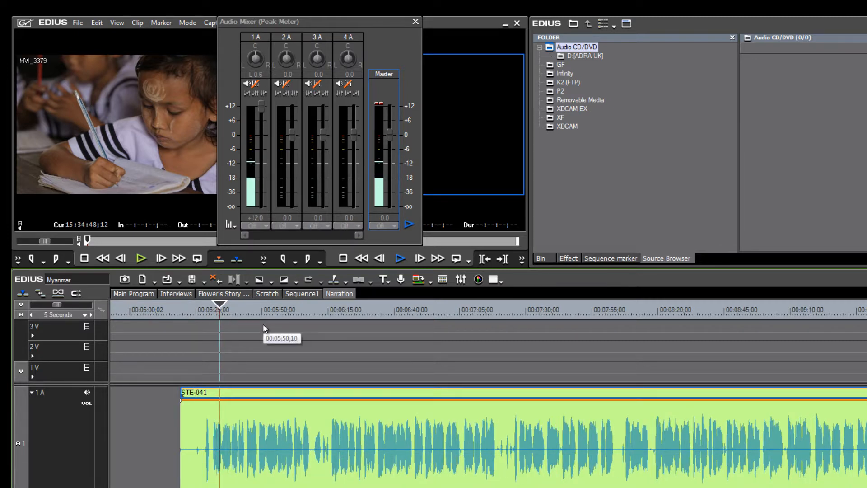
{"action": "key", "text": "space"}
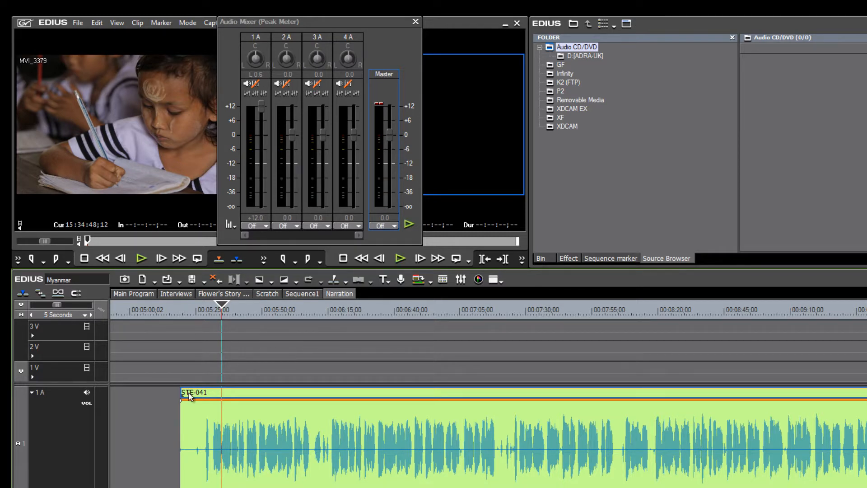
{"action": "left_click_drag", "start_coordinate": [222, 307], "coordinate": [330, 316]}
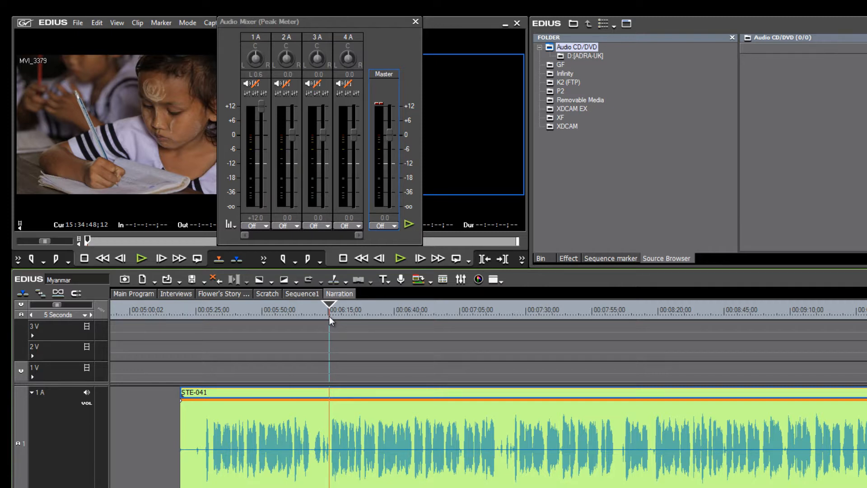
{"action": "key", "text": "space"}
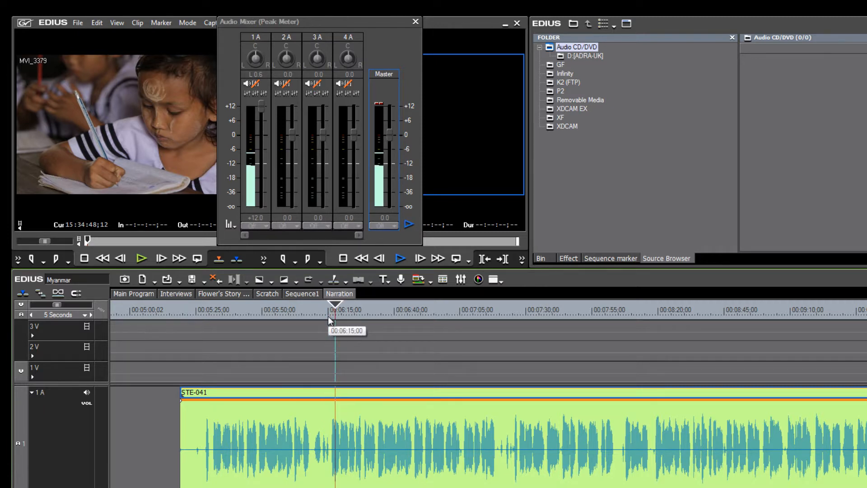
{"action": "key", "text": "space"}
- Split the STE-041 clip at about 00:06:15 and select the portion before the cut
{"action": "left_click_drag", "start_coordinate": [416, 308], "coordinate": [414, 310]}
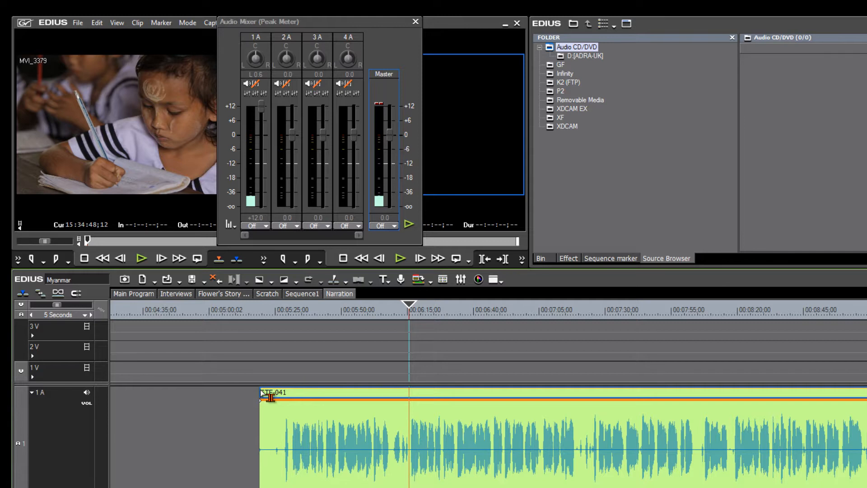
{"action": "mouse_move", "coordinate": [266, 391]}
{"action": "left_mouse_down"}
{"action": "mouse_move", "coordinate": [336, 391]}
{"action": "mouse_move", "coordinate": [255, 382]}
{"action": "left_mouse_up"}
{"action": "key", "text": "c"}
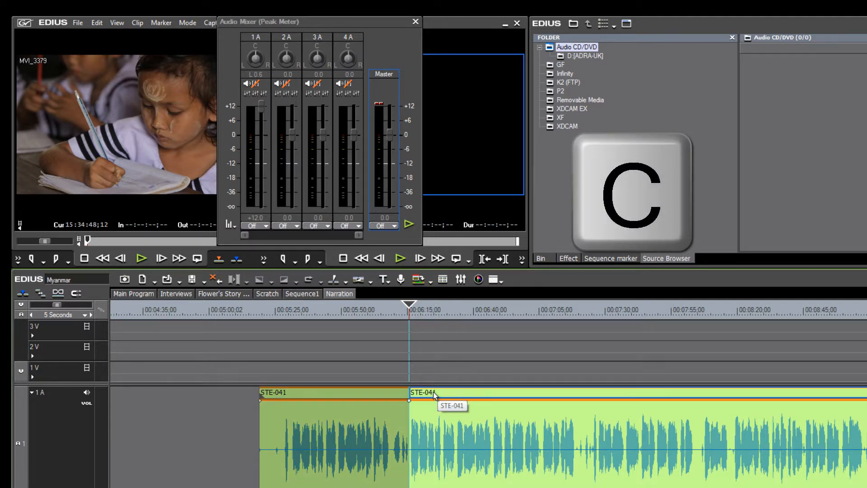
{"action": "left_click", "coordinate": [373, 396]}
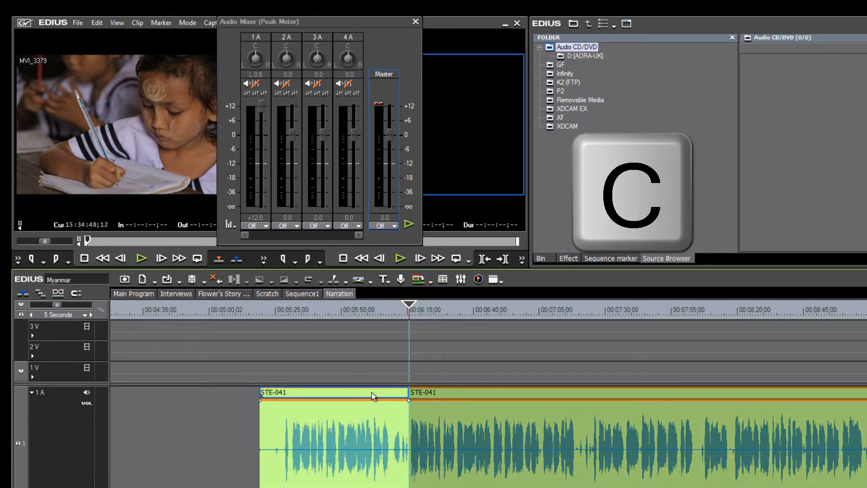
- Ripple-delete the STE-041 portion before the cut and play the remaining narration from the clip's start
{"action": "key", "text": "Delete"}
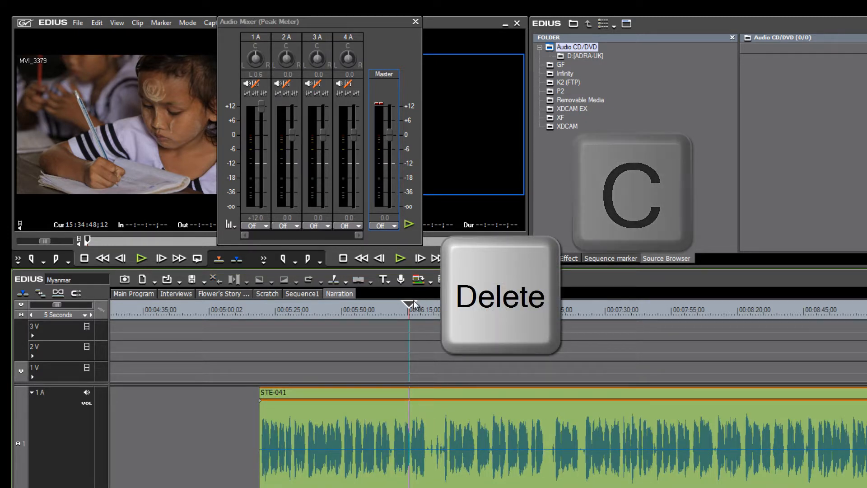
{"action": "left_click_drag", "start_coordinate": [414, 305], "coordinate": [264, 323]}
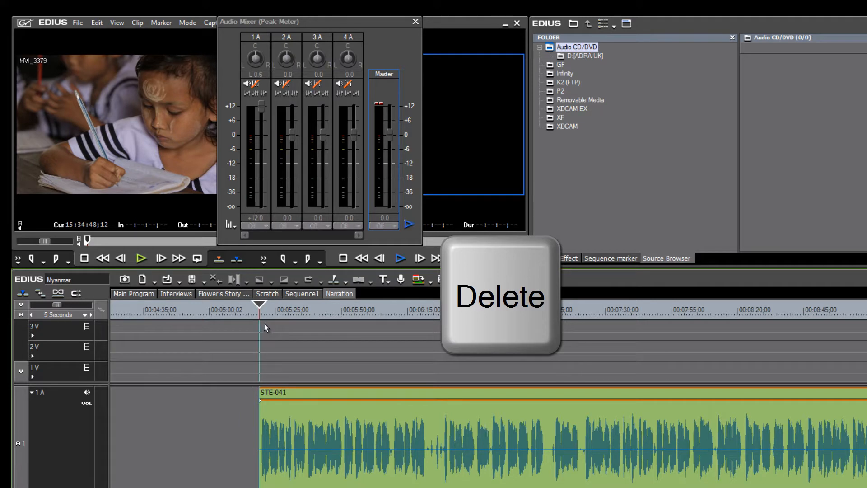
{"action": "key", "text": "space"}
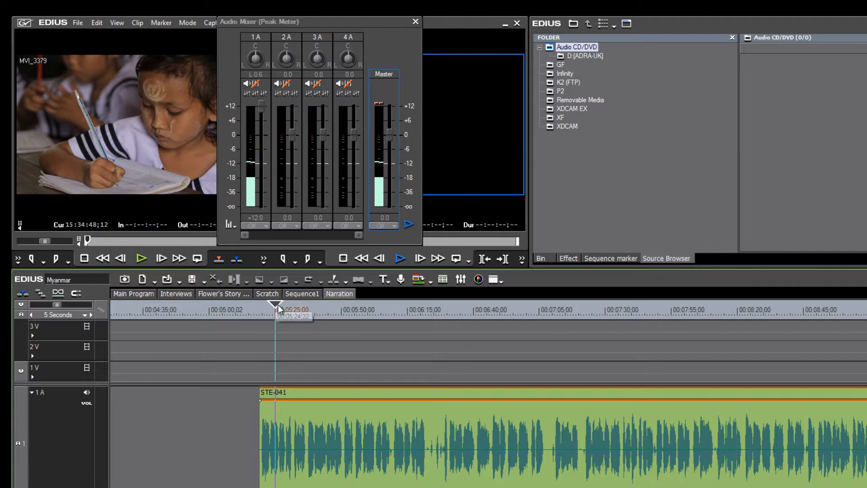
- Split the STE-041 clip at about 00:06:23 and move the first portion earlier to start at about 00:05:02, separated from the rest
{"action": "left_click_drag", "start_coordinate": [279, 306], "coordinate": [430, 340]}
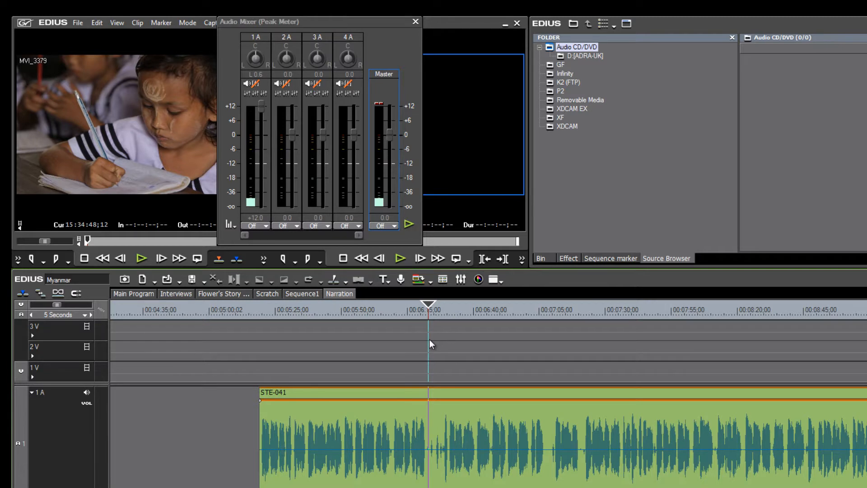
{"action": "left_click", "coordinate": [443, 392]}
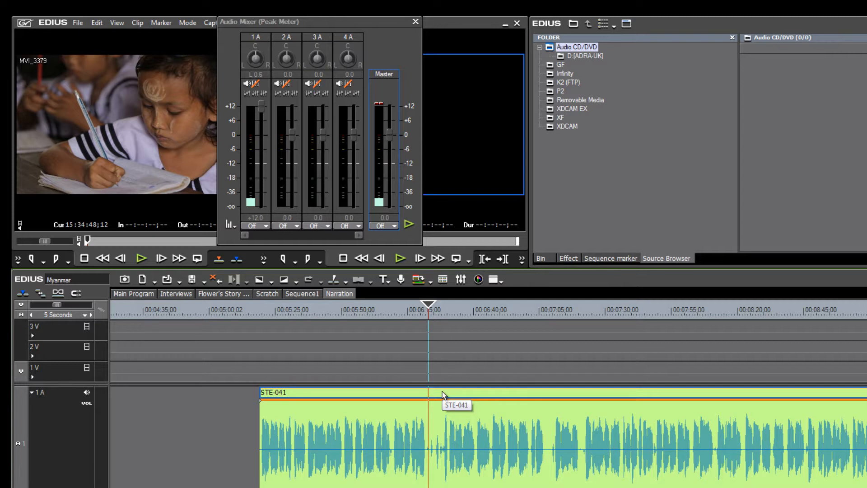
{"action": "key", "text": "c"}
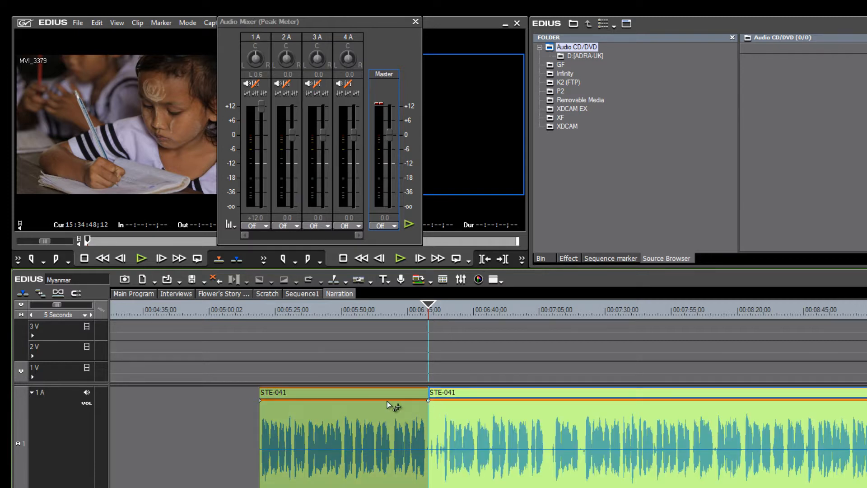
{"action": "left_click", "coordinate": [344, 389]}
{"action": "left_click_drag", "start_coordinate": [344, 384], "coordinate": [344, 391]}
- Mark the separated STE-041 portion with an In point at 00:05:02;18 and an Out point at 00:06:06;13
{"action": "left_click_drag", "start_coordinate": [400, 316], "coordinate": [214, 325]}
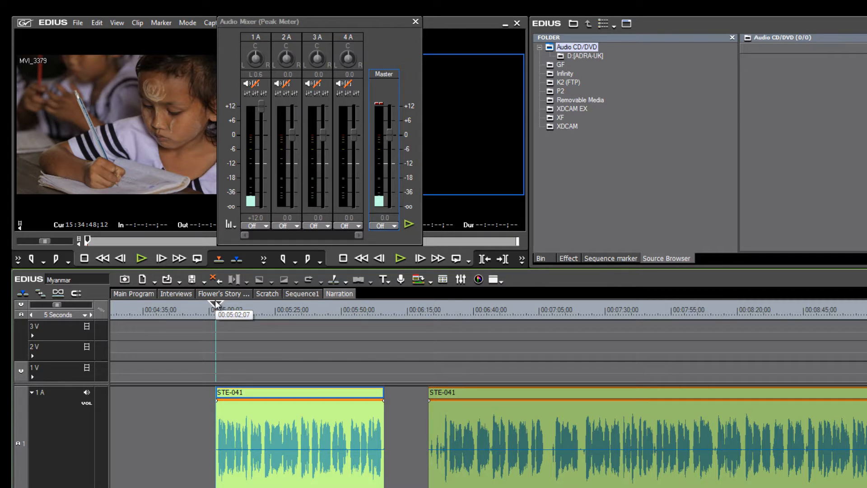
{"action": "key", "text": "i"}
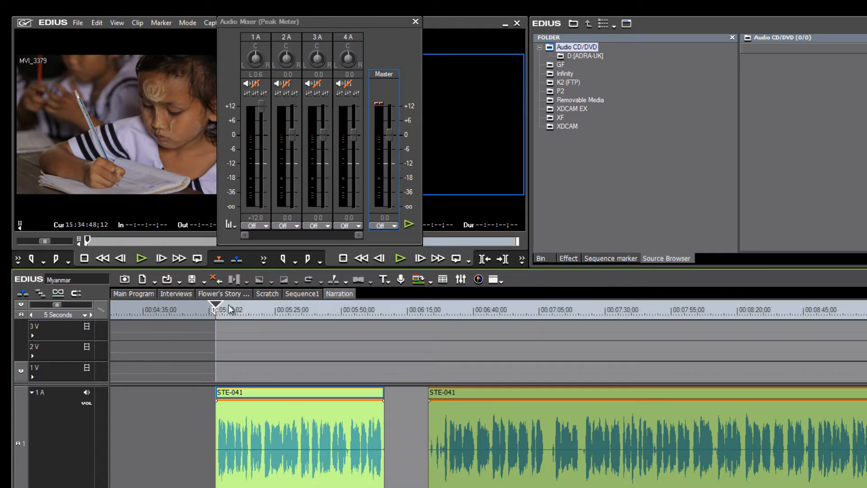
{"action": "left_click_drag", "start_coordinate": [237, 306], "coordinate": [386, 336]}
{"action": "key", "text": "o"}
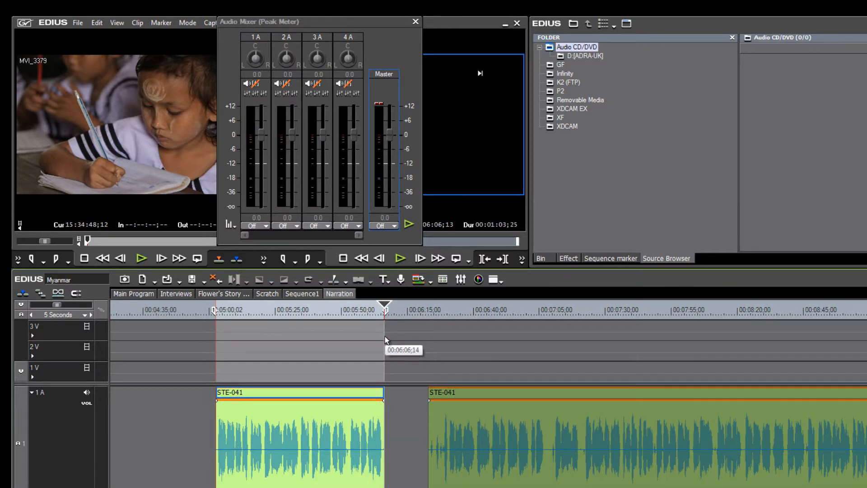
- Export the range between In and Out with the PCM WAVE audio exporter as NarrationPart01
{"action": "key", "text": "F11"}
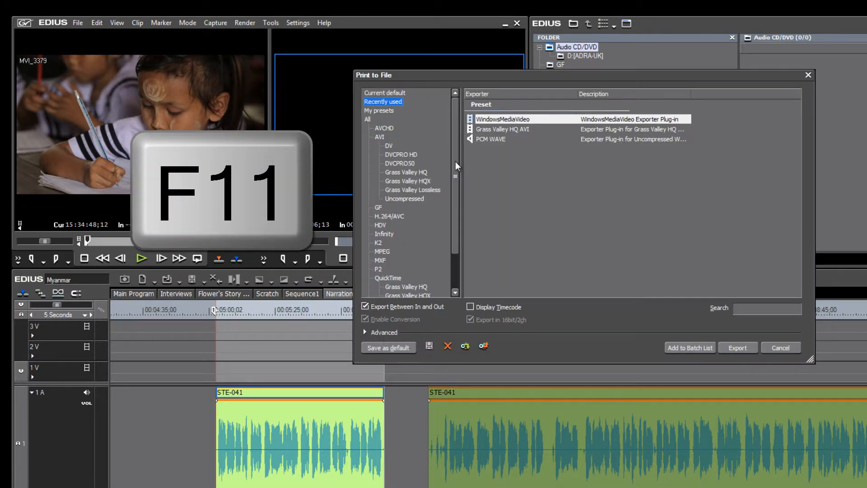
{"action": "left_click_drag", "start_coordinate": [454, 170], "coordinate": [462, 128]}
{"action": "left_click_drag", "start_coordinate": [456, 147], "coordinate": [461, 240]}
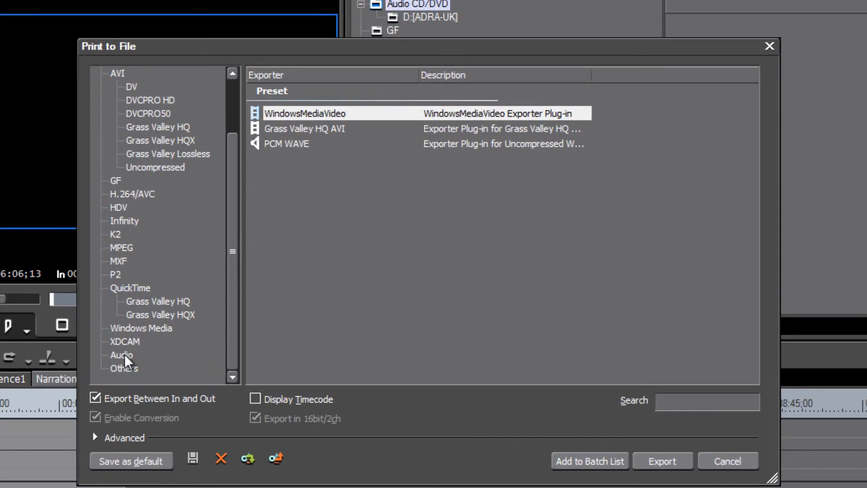
{"action": "left_click", "coordinate": [385, 280]}
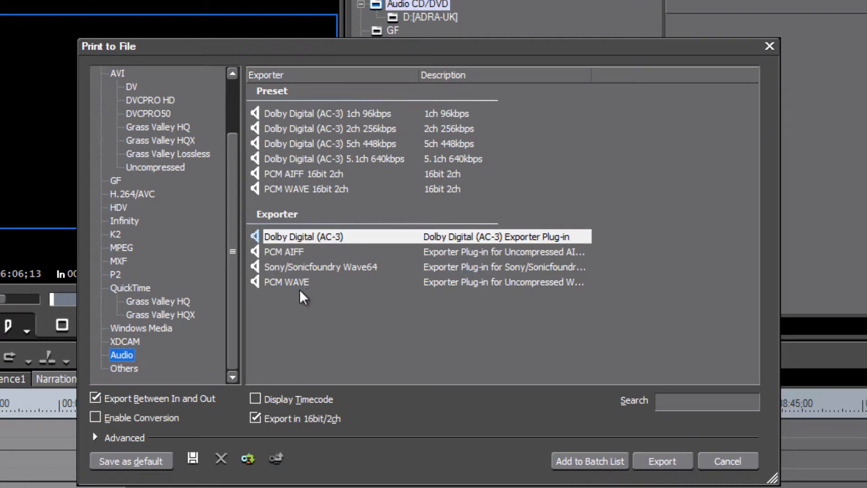
{"action": "left_click", "coordinate": [278, 285]}
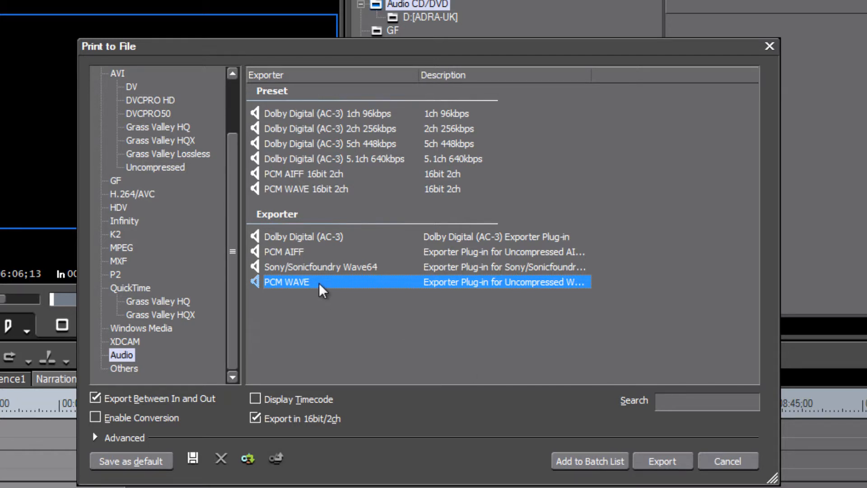
{"action": "left_click", "coordinate": [662, 462]}
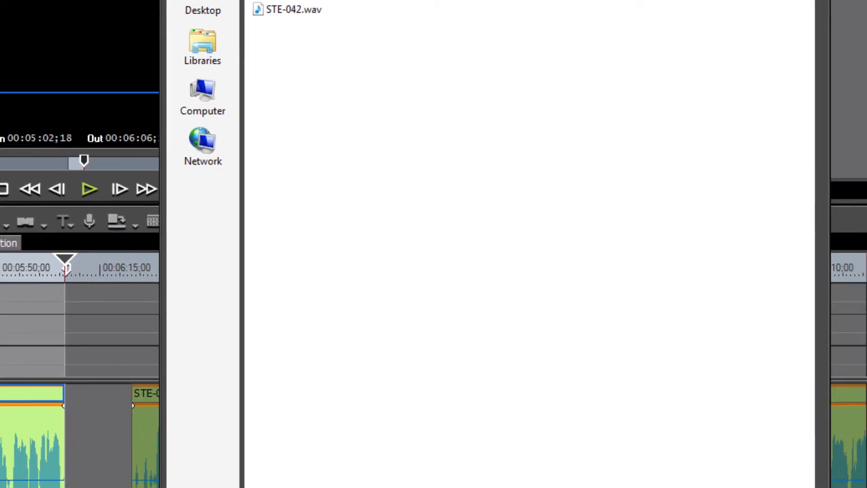
{"action": "type", "text": "Na"}
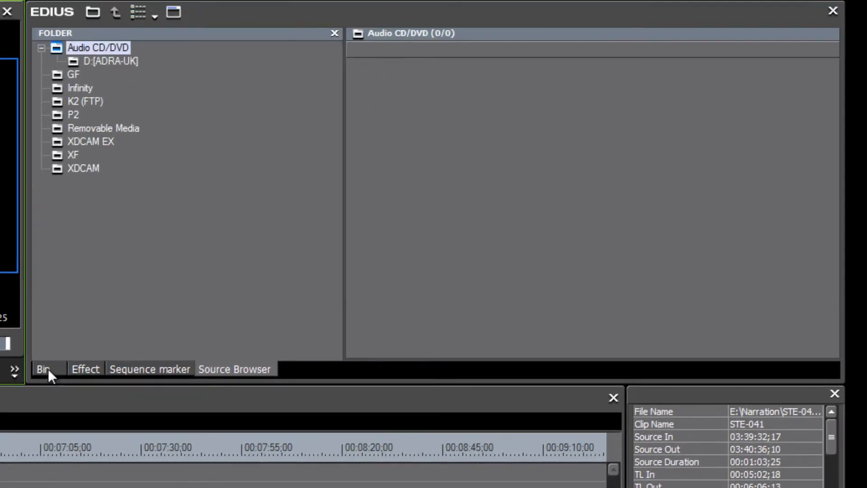
- Check the bin's Narration folder for the exported clip and look through the clips in the Buddhist Temples folder
{"action": "left_click", "coordinate": [46, 369]}
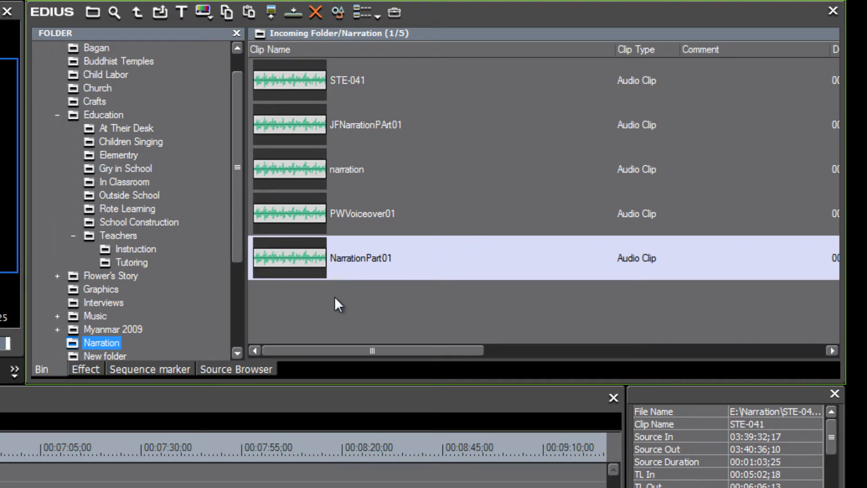
{"action": "left_click", "coordinate": [248, 368]}
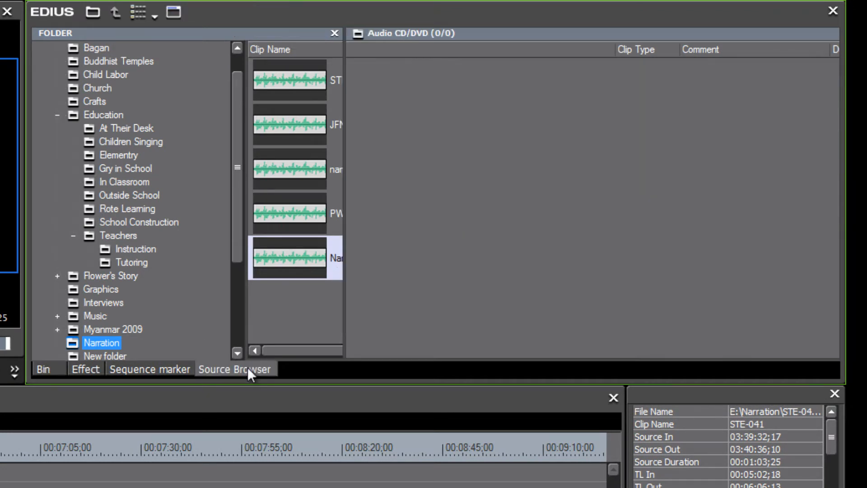
{"action": "left_click", "coordinate": [46, 368]}
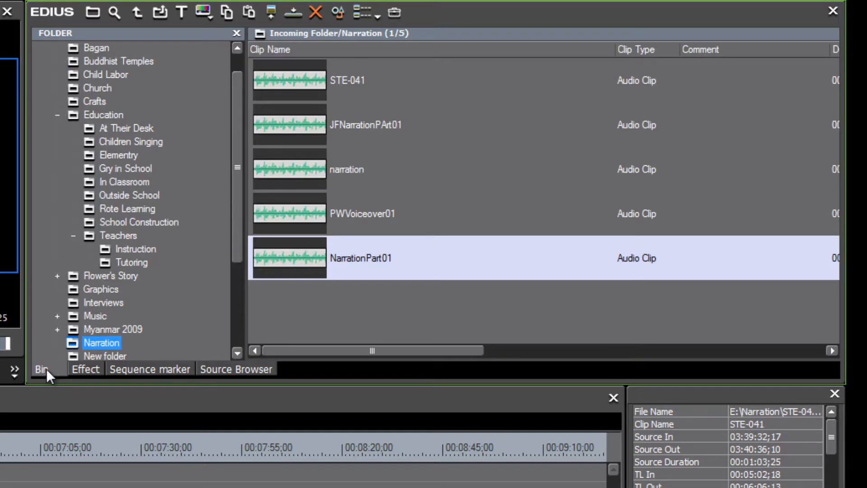
{"action": "left_click_drag", "start_coordinate": [234, 159], "coordinate": [231, 206]}
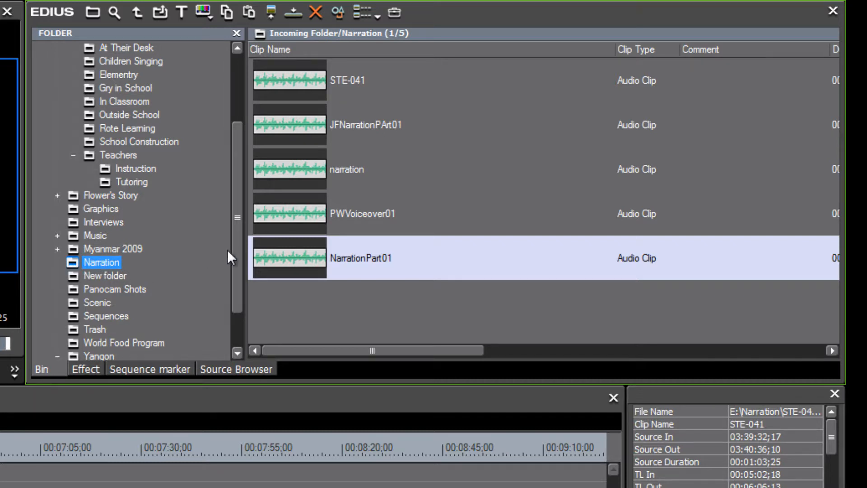
{"action": "left_click_drag", "start_coordinate": [235, 256], "coordinate": [239, 155]}
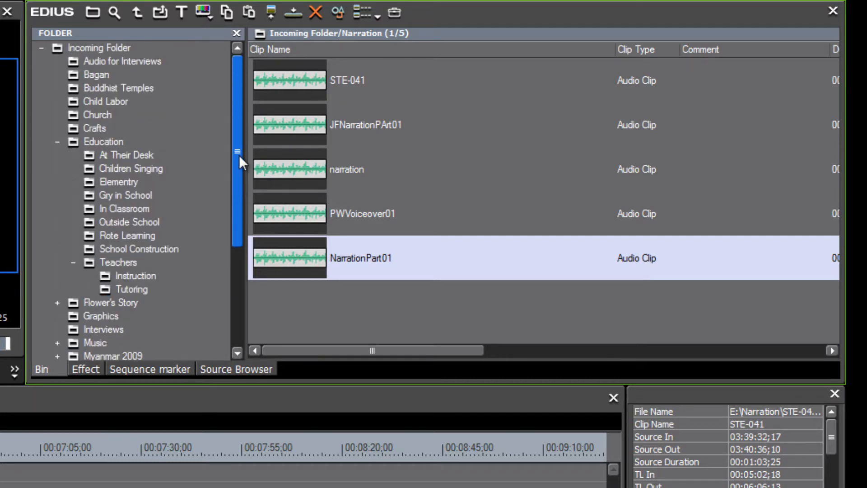
{"action": "left_click", "coordinate": [68, 88]}
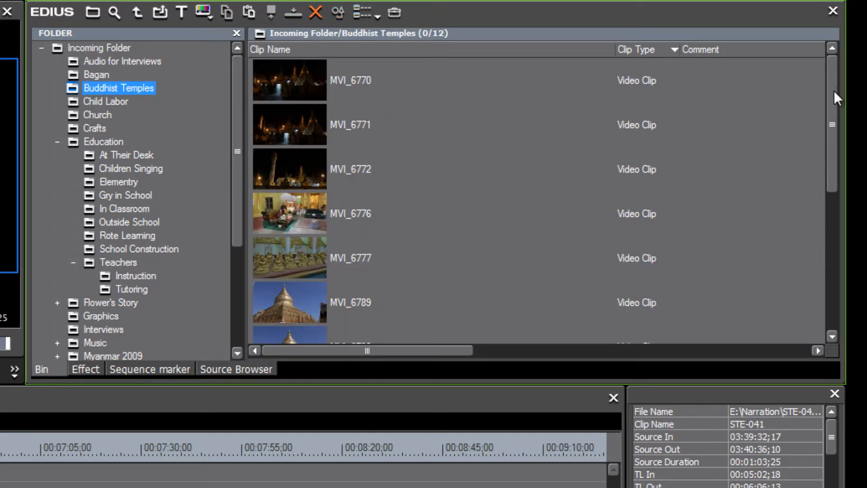
{"action": "left_click_drag", "start_coordinate": [834, 90], "coordinate": [830, 357]}
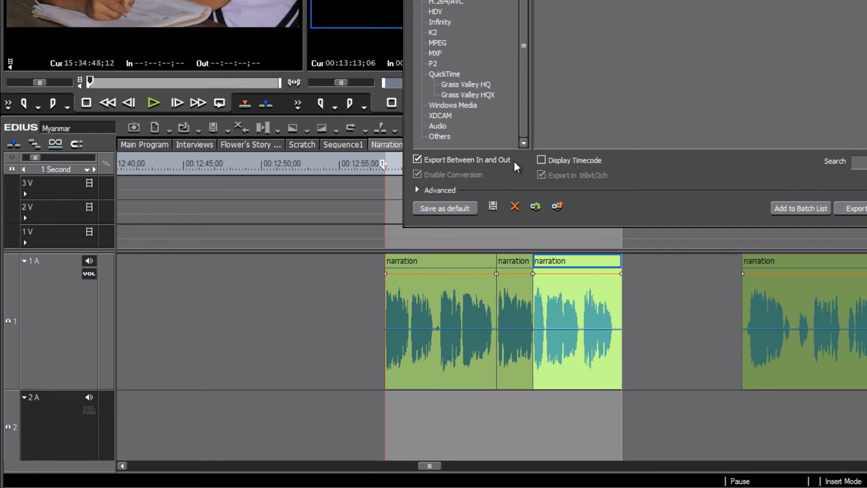
- Export the marked narration range as a PCM WAVE file named VOPart01 and place the playhead past it at about 00:13:16
{"action": "left_click", "coordinate": [438, 126]}
{"action": "left_click", "coordinate": [570, 71]}
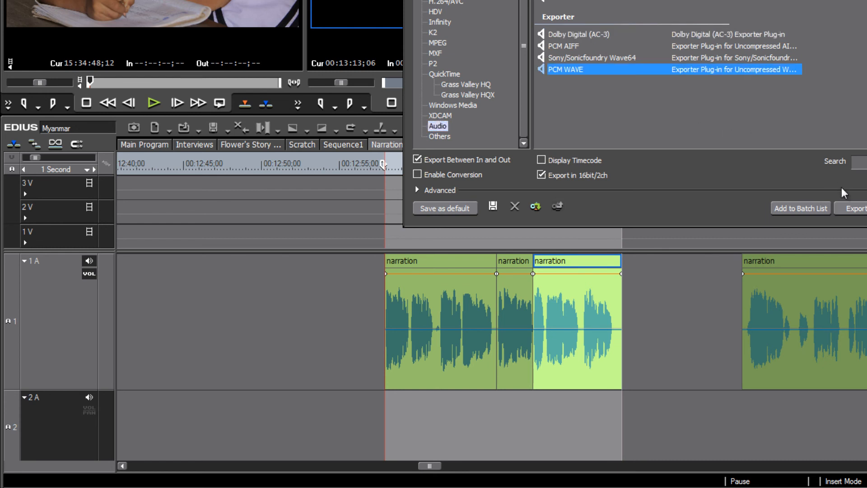
{"action": "left_click", "coordinate": [856, 209]}
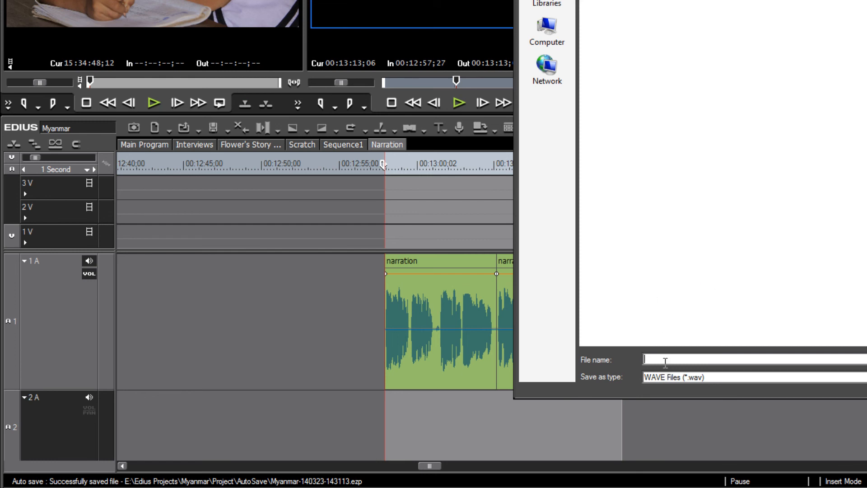
{"action": "type", "text": "VOPan"}
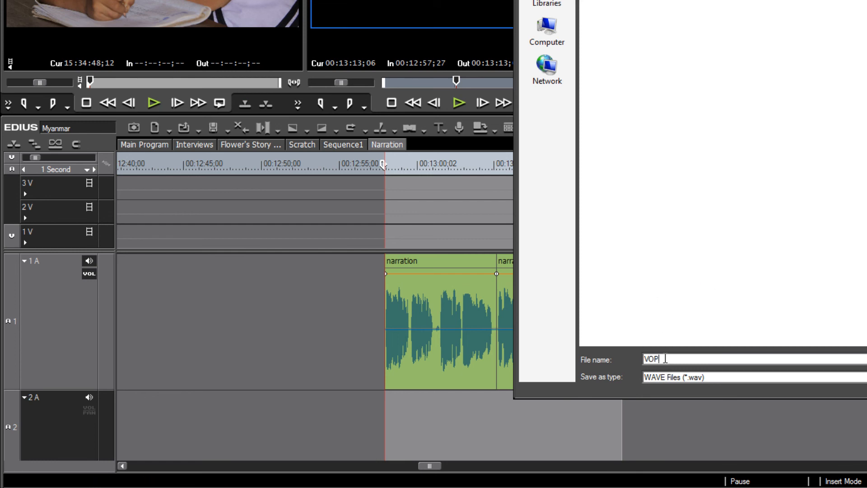
{"action": "type", "text": "01"}
{"action": "key", "text": "Return"}
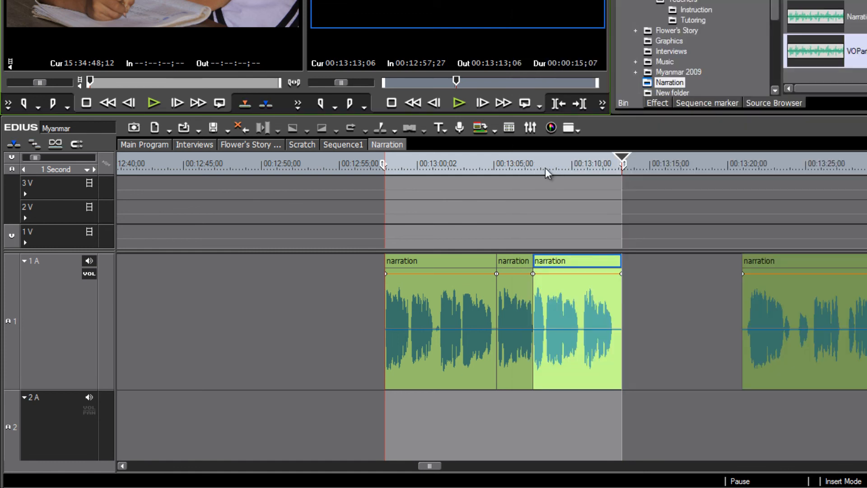
{"action": "left_click_drag", "start_coordinate": [623, 161], "coordinate": [668, 200]}
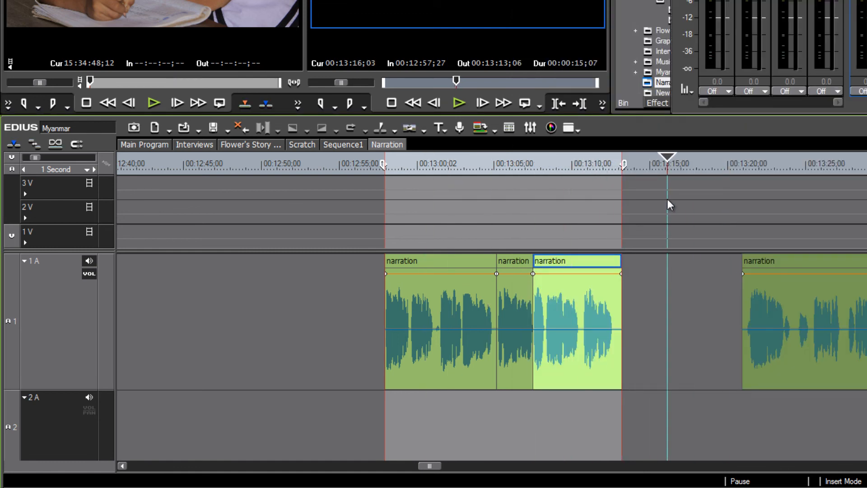